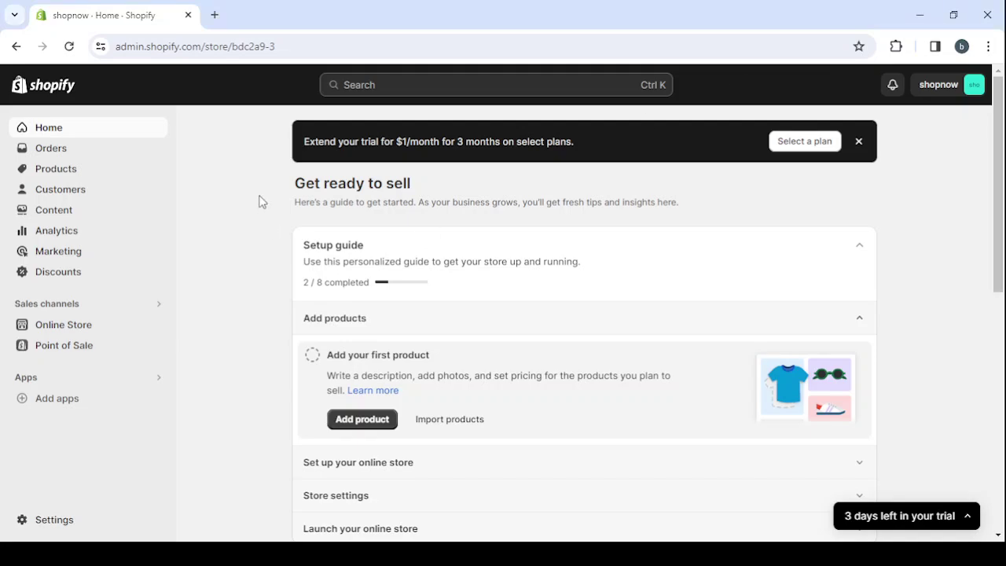
# Search for shopify in a new browser tab to view the Shopify homepage, and return to the store admin.
pyautogui.click(215, 16)
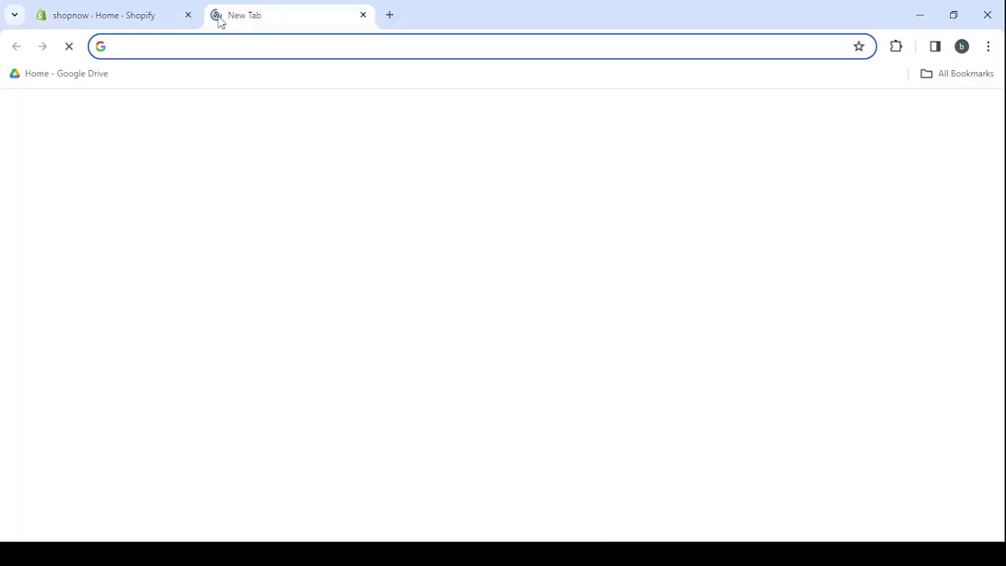
pyautogui.write('s')
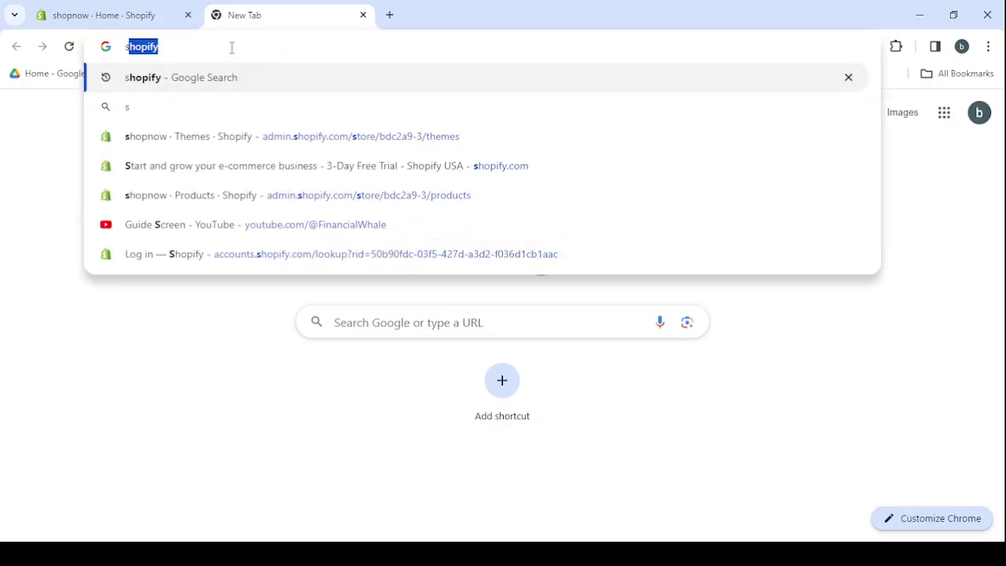
pyautogui.write('hopify')
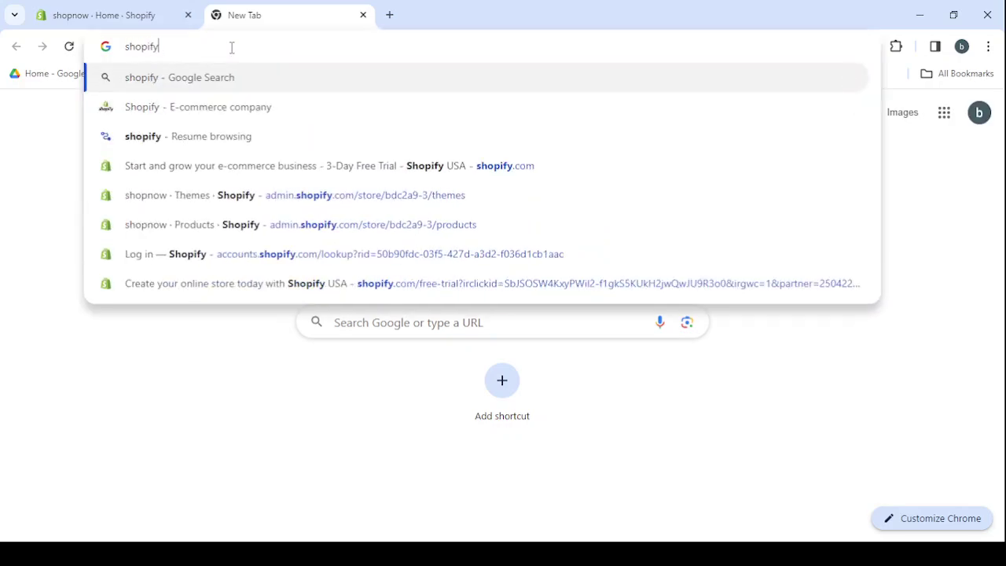
pyautogui.click(276, 107)
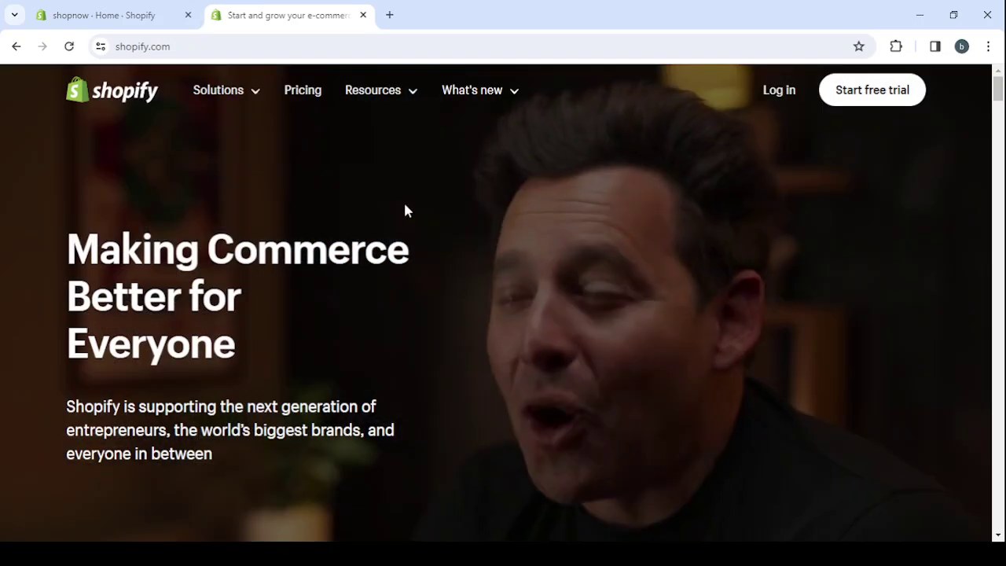
pyautogui.click(363, 15)
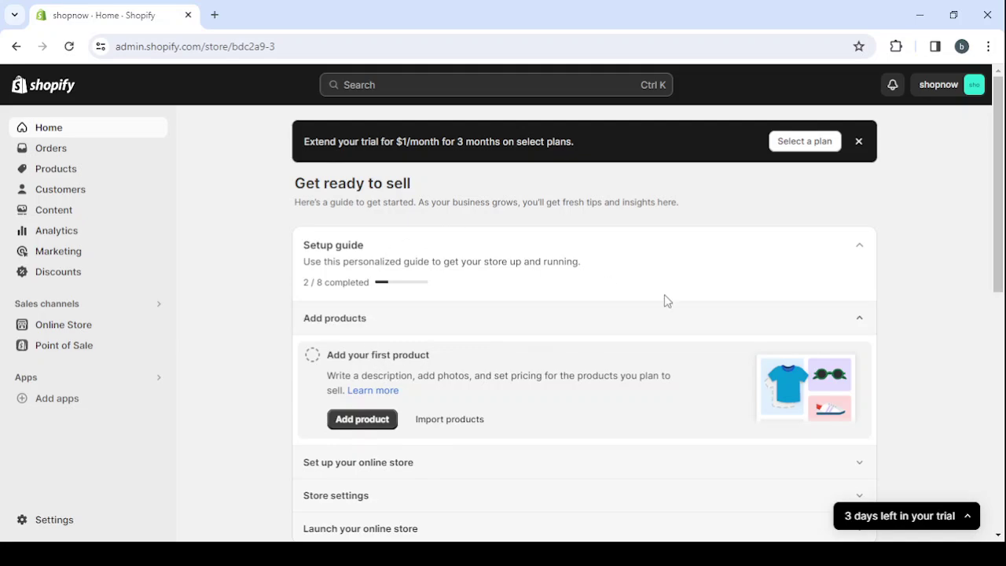
# Dismiss the trial extension offer and look through the store's Orders, Products and Analytics sections.
pyautogui.click(859, 142)
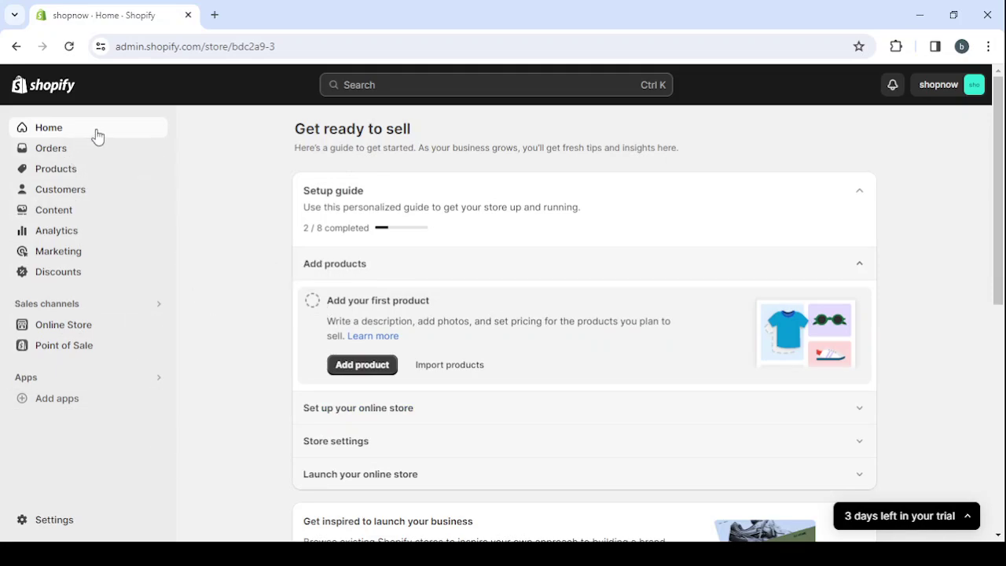
pyautogui.click(102, 157)
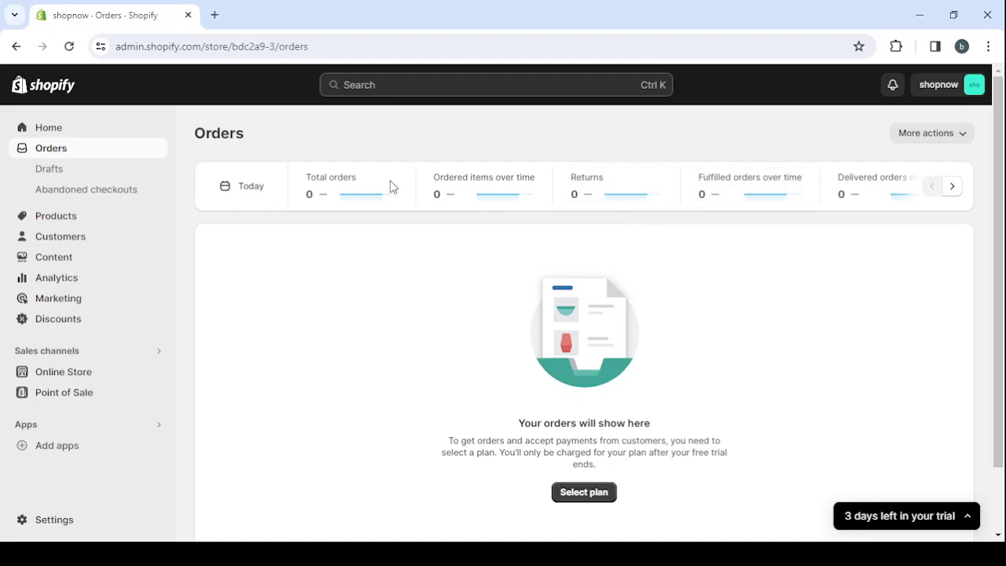
pyautogui.click(122, 224)
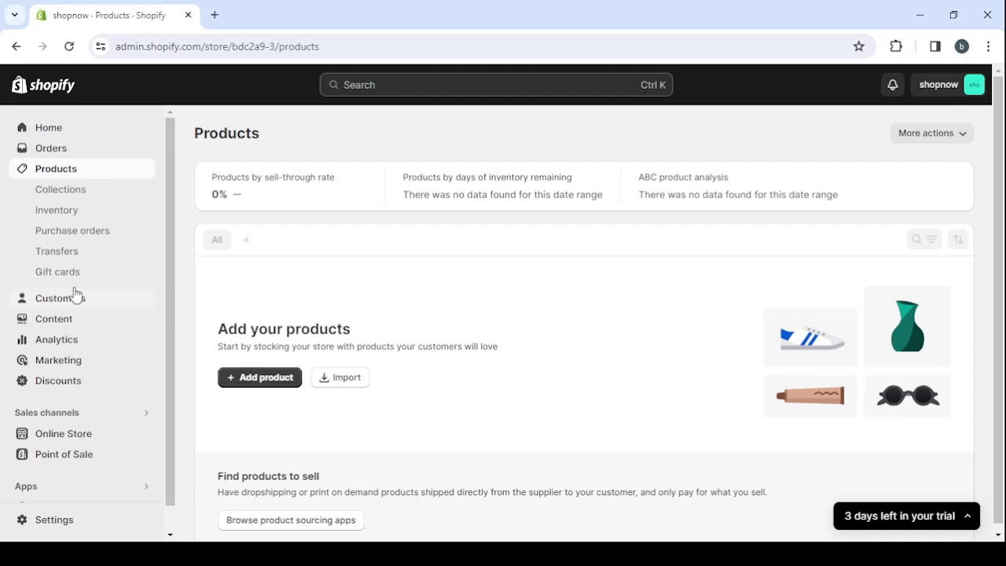
pyautogui.click(110, 349)
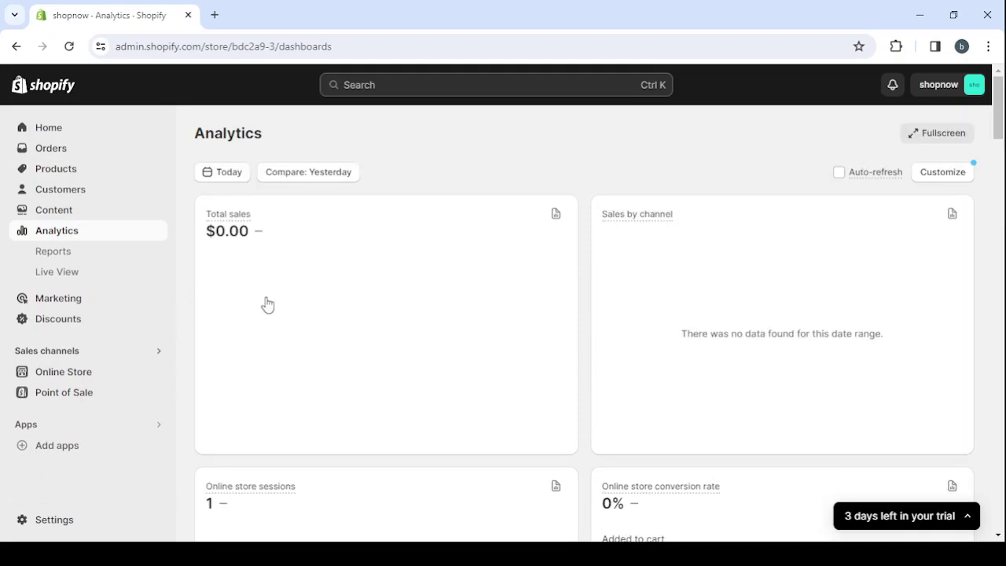
pyautogui.moveTo(474, 336)
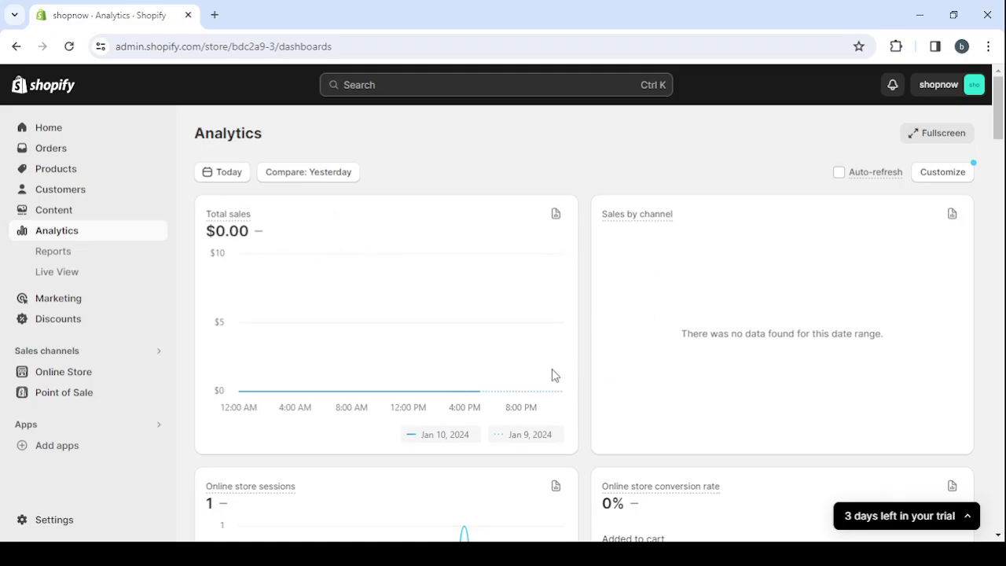
pyautogui.scroll(-2, 500, 405)
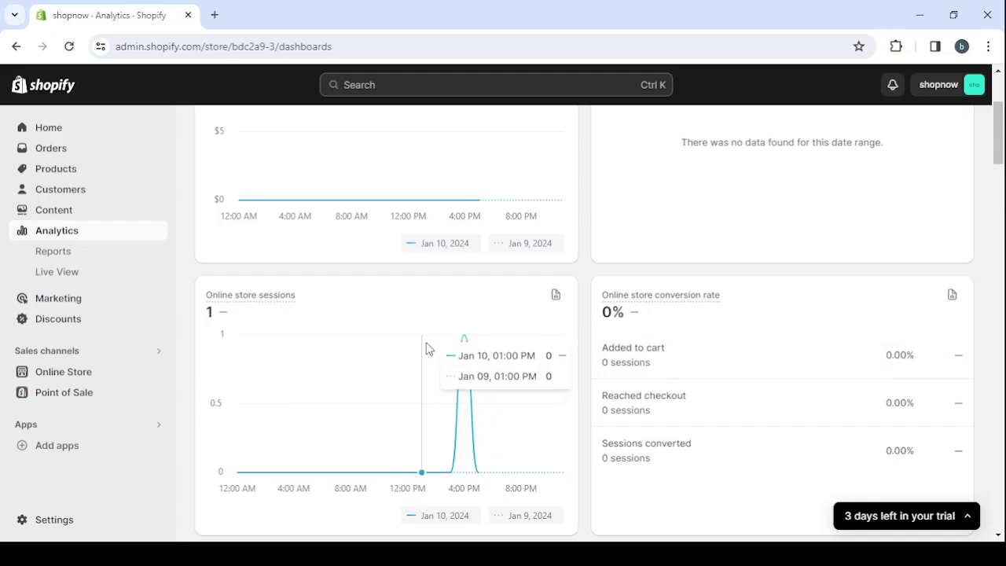
pyautogui.scroll(-3, 426, 348)
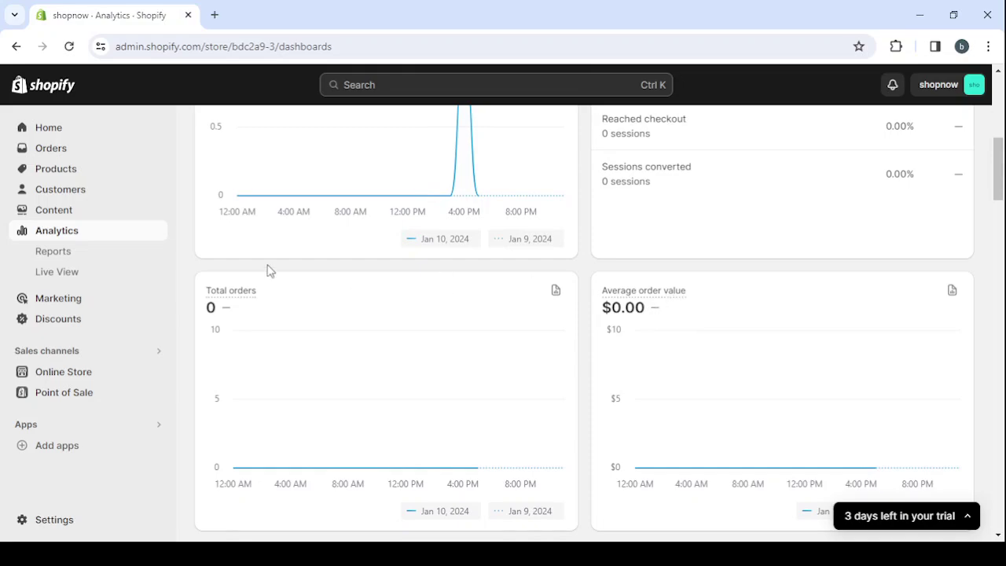
# Open the online store's themes and preview the live storefront with the current Taste theme from header to footer.
pyautogui.click(112, 378)
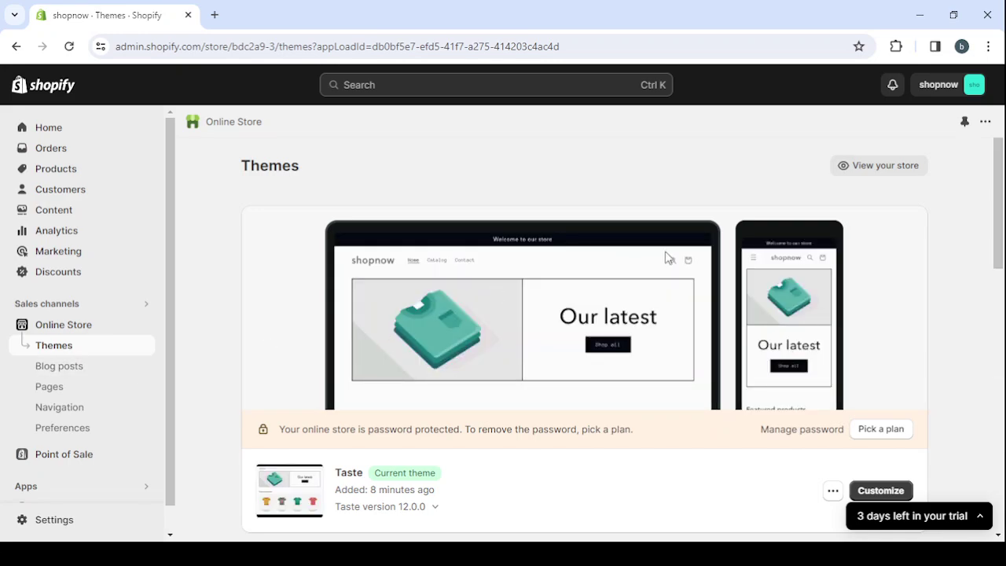
pyautogui.click(887, 166)
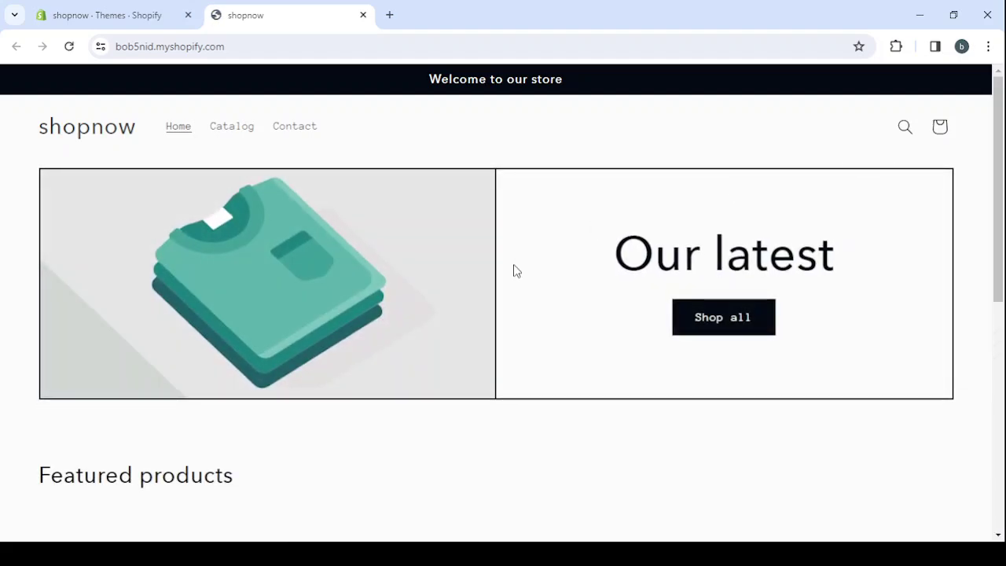
pyautogui.scroll(-6, 515, 270)
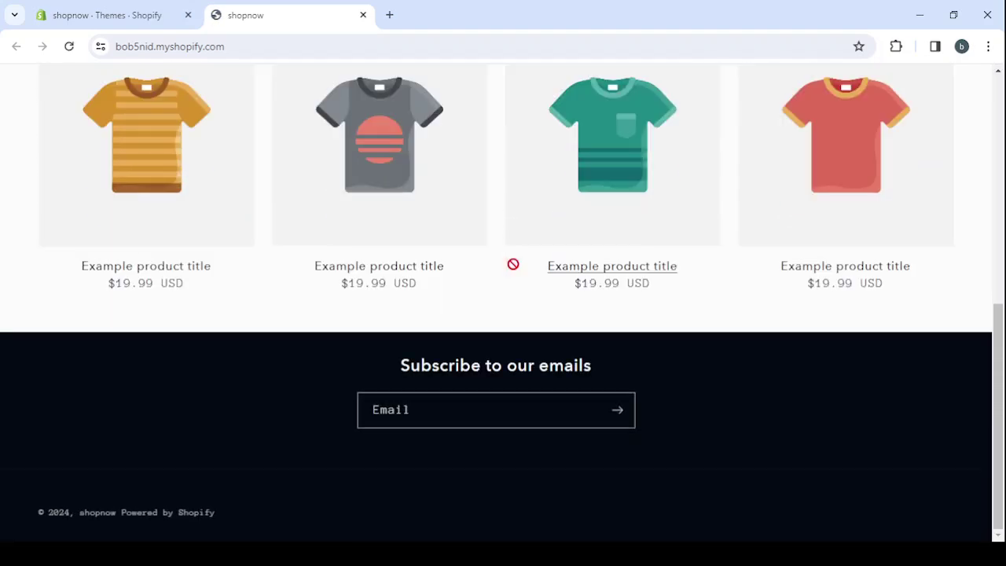
pyautogui.scroll(6, 516, 270)
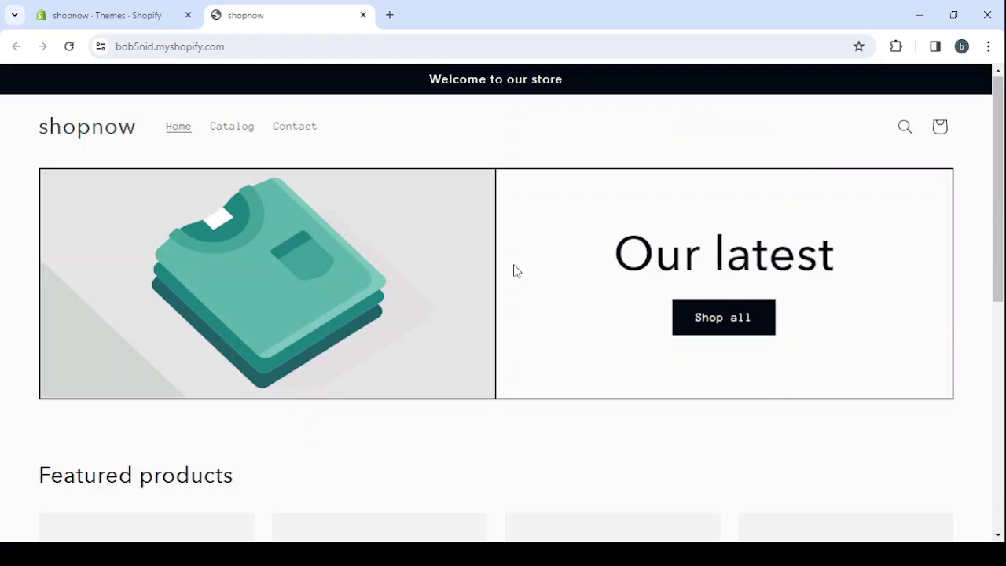
pyautogui.click(363, 15)
# Look over the popular free themes, open the Shopify Theme Store and filter its themes to Free.
pyautogui.scroll(-2, 487, 397)
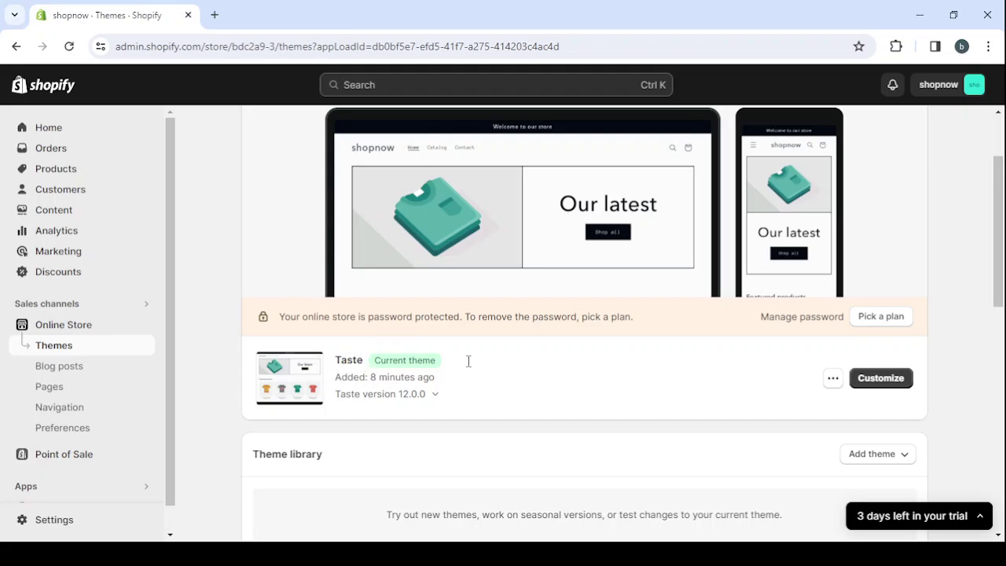
pyautogui.scroll(-8, 679, 372)
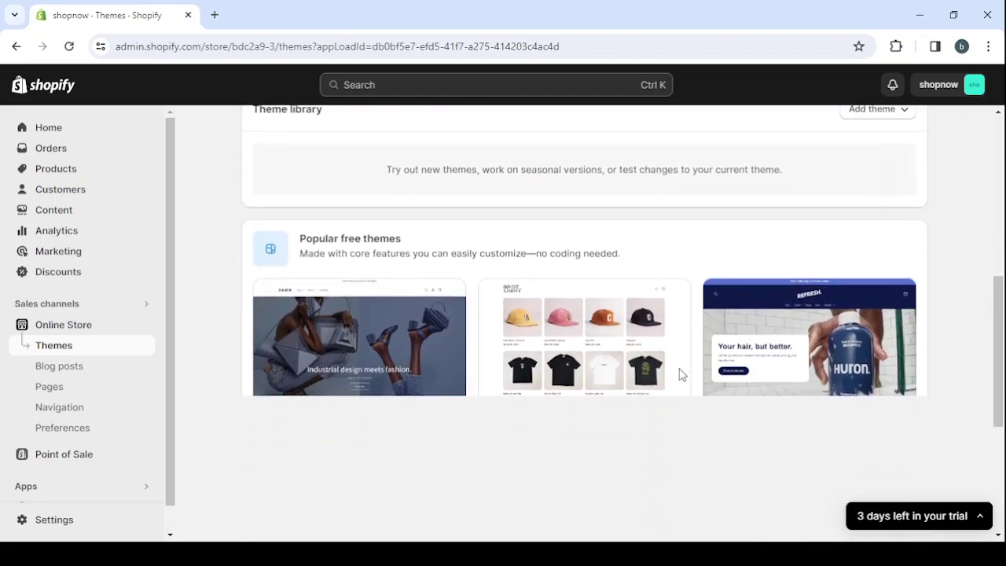
pyautogui.scroll(-1, 679, 373)
pyautogui.scroll(3, 680, 372)
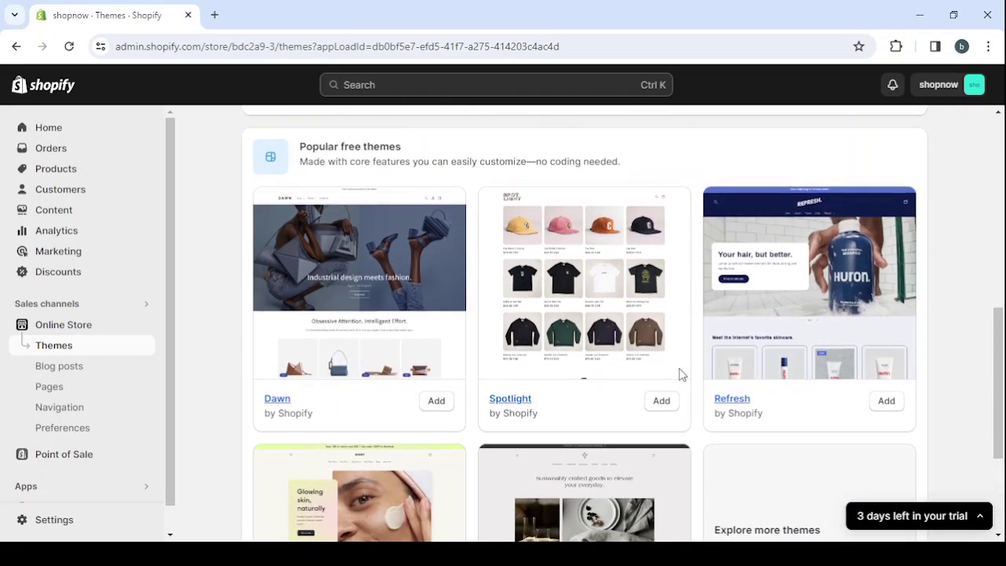
pyautogui.scroll(-3, 679, 373)
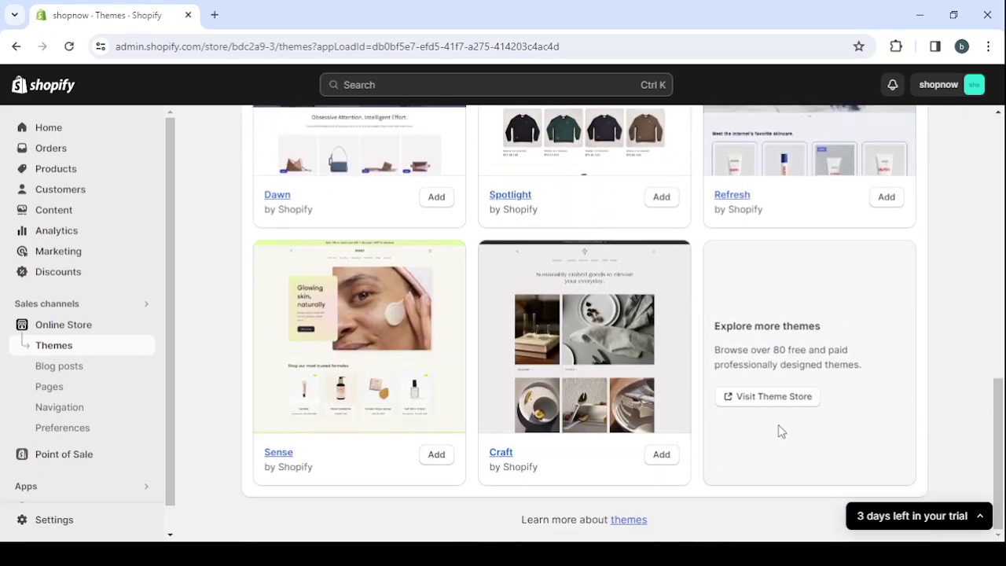
pyautogui.click(790, 404)
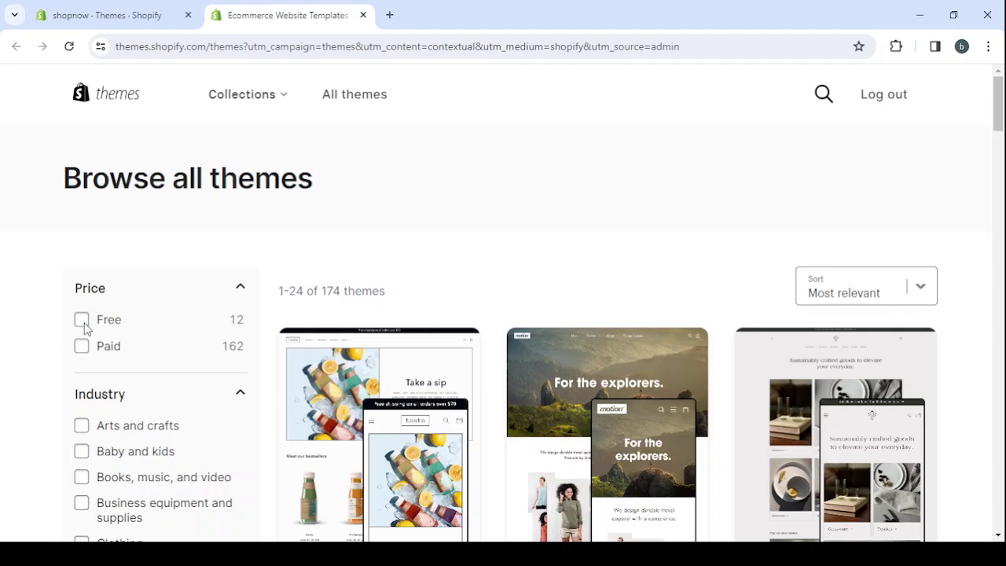
pyautogui.click(82, 320)
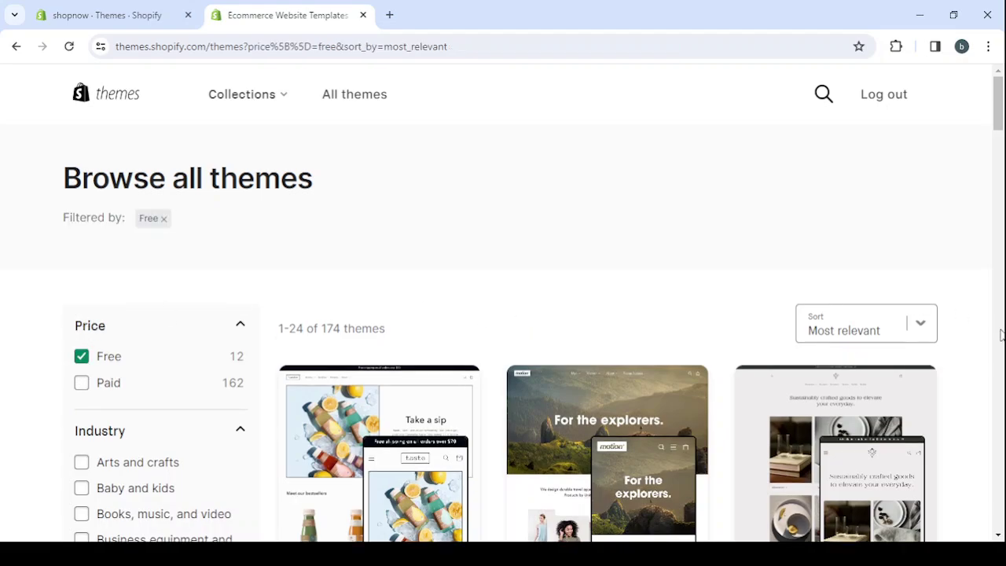
# Examine the free themes in the filtered catalog and compare their designs and features.
pyautogui.scroll(-8, 1002, 334)
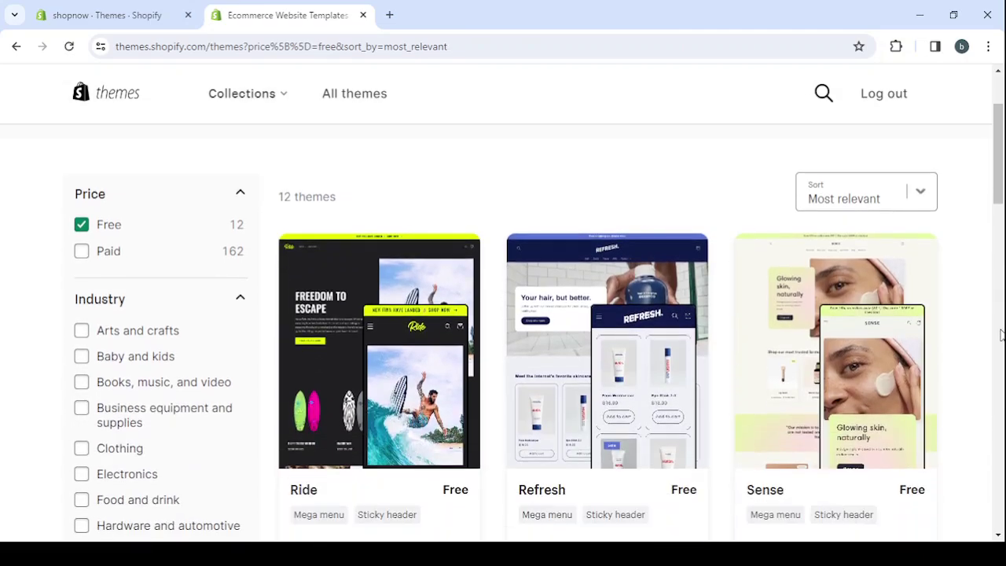
pyautogui.scroll(-5, 1001, 334)
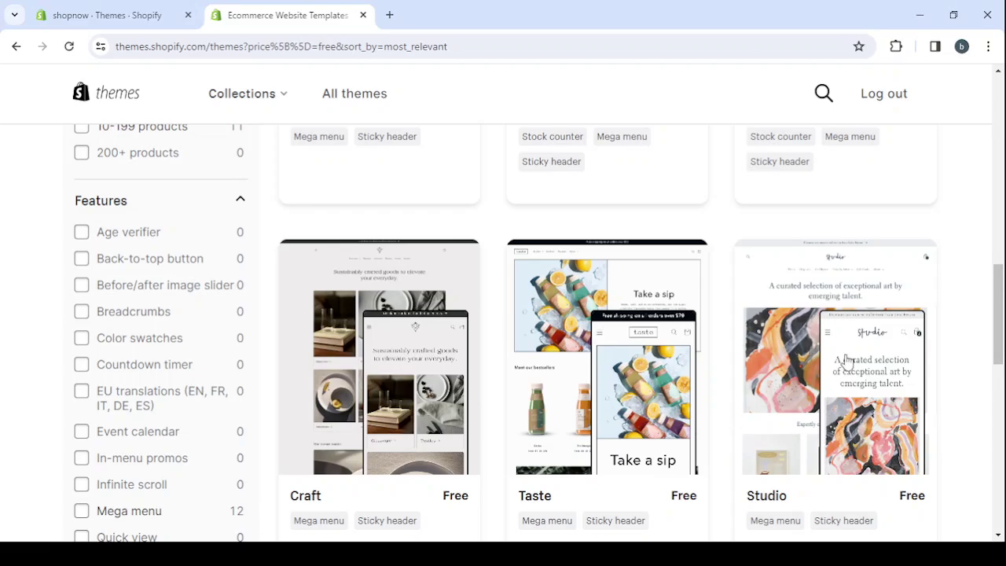
pyautogui.scroll(1, 947, 307)
pyautogui.scroll(5, 947, 307)
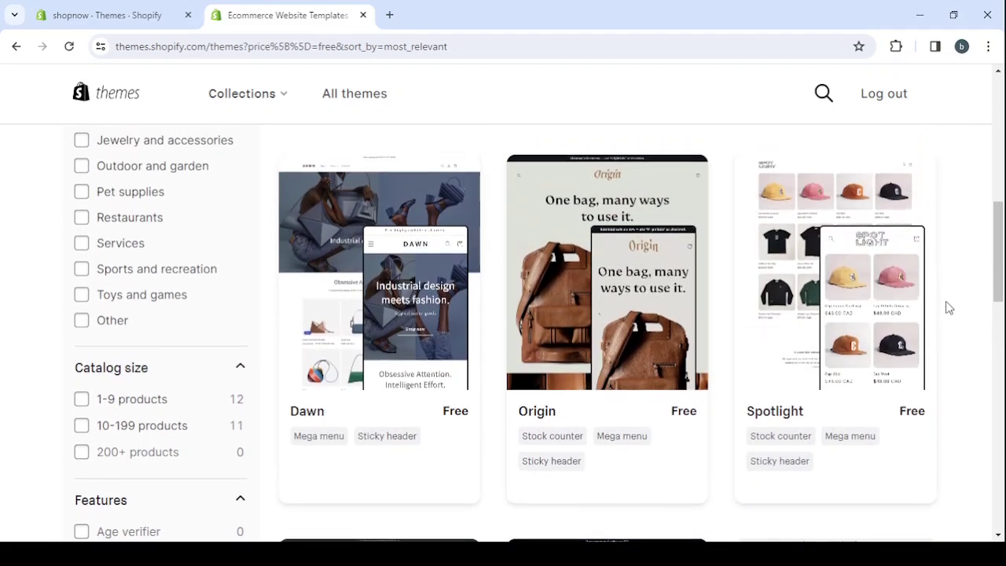
pyautogui.scroll(2, 949, 307)
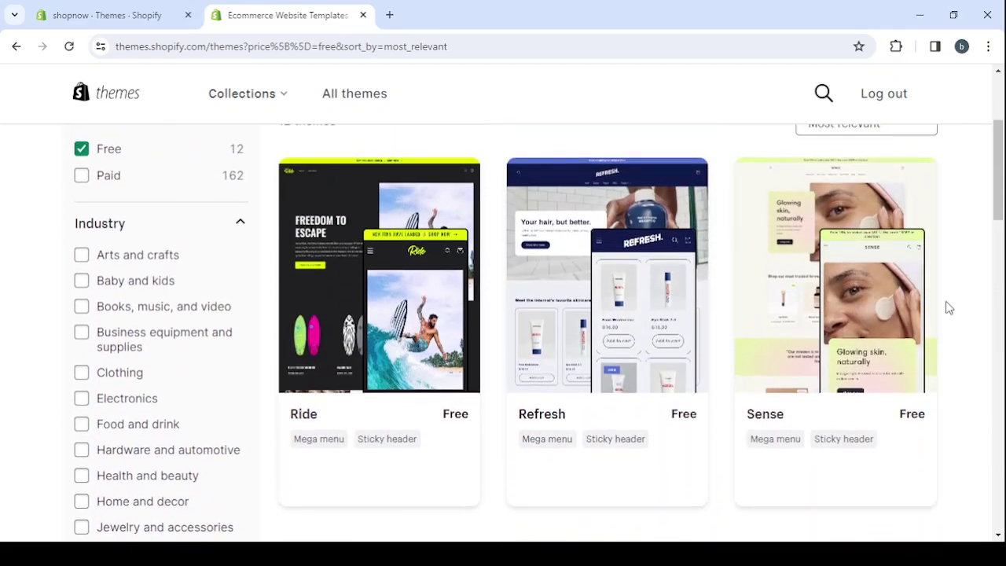
pyautogui.scroll(-4, 948, 307)
pyautogui.scroll(-9, 949, 308)
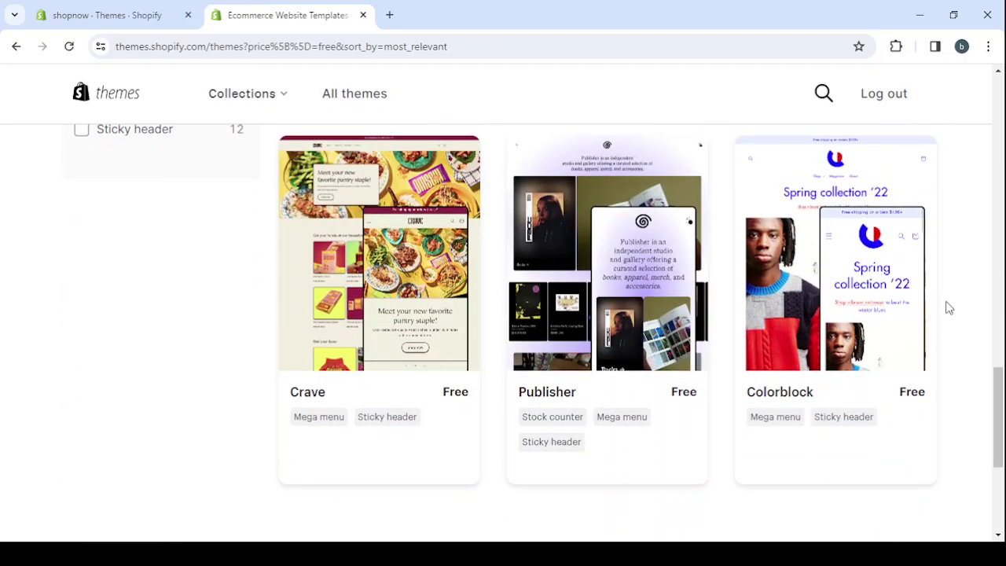
pyautogui.scroll(1, 949, 307)
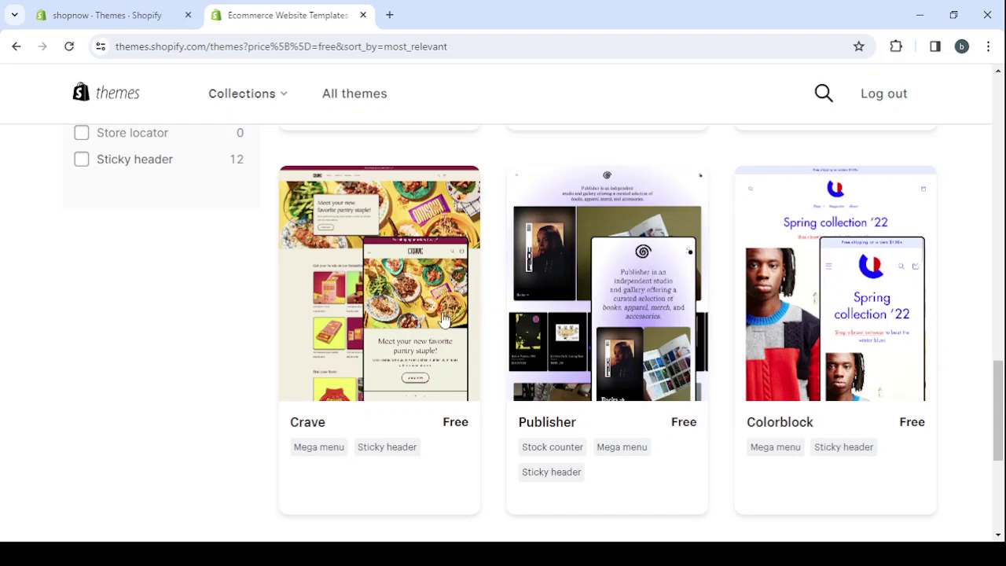
pyautogui.scroll(4, 446, 322)
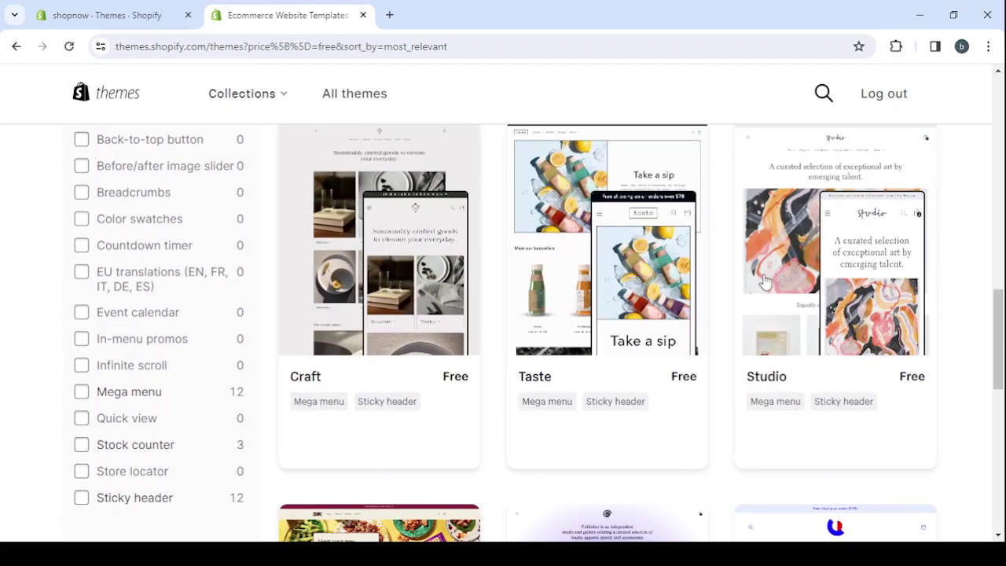
pyautogui.scroll(1, 558, 299)
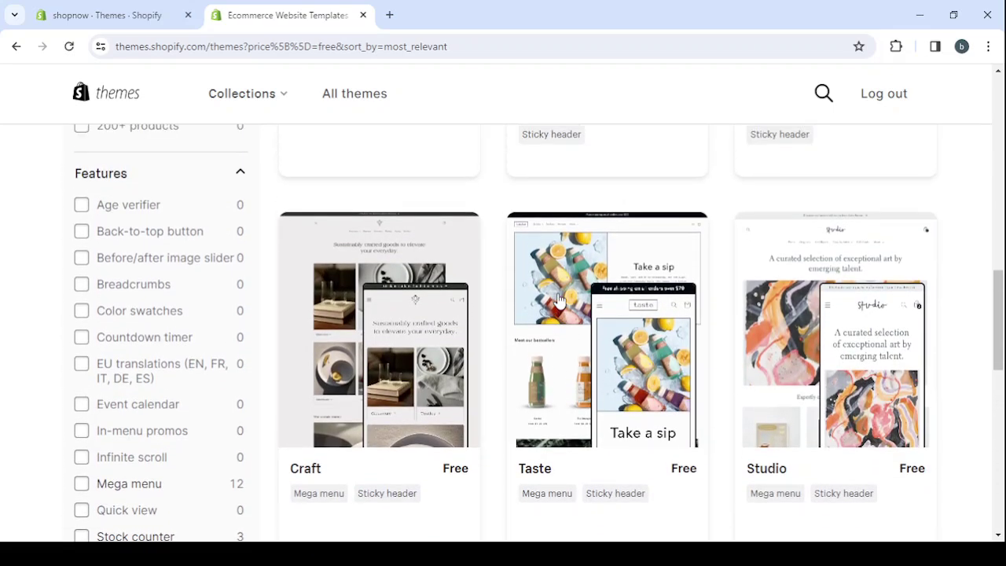
pyautogui.scroll(4, 369, 436)
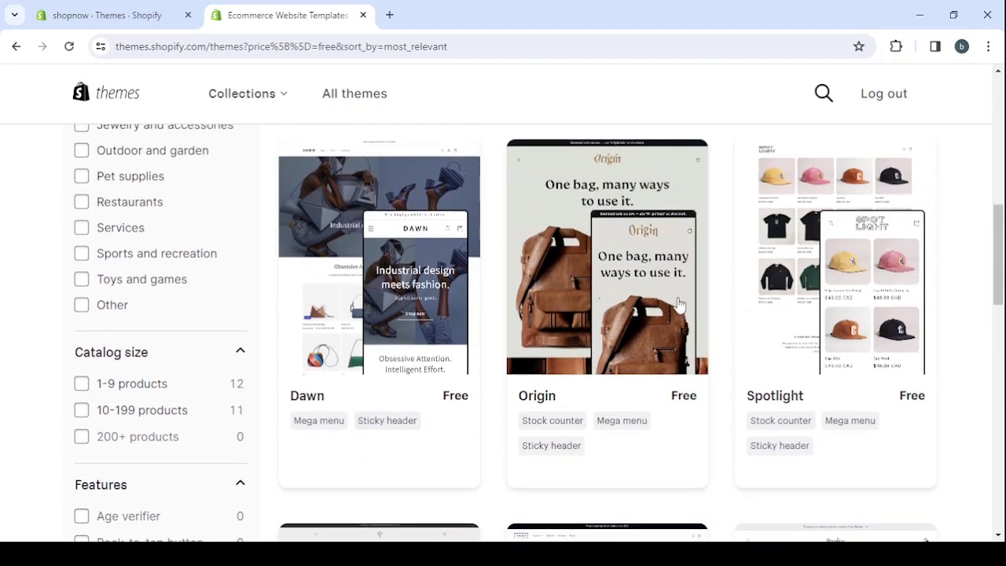
pyautogui.scroll(5, 861, 303)
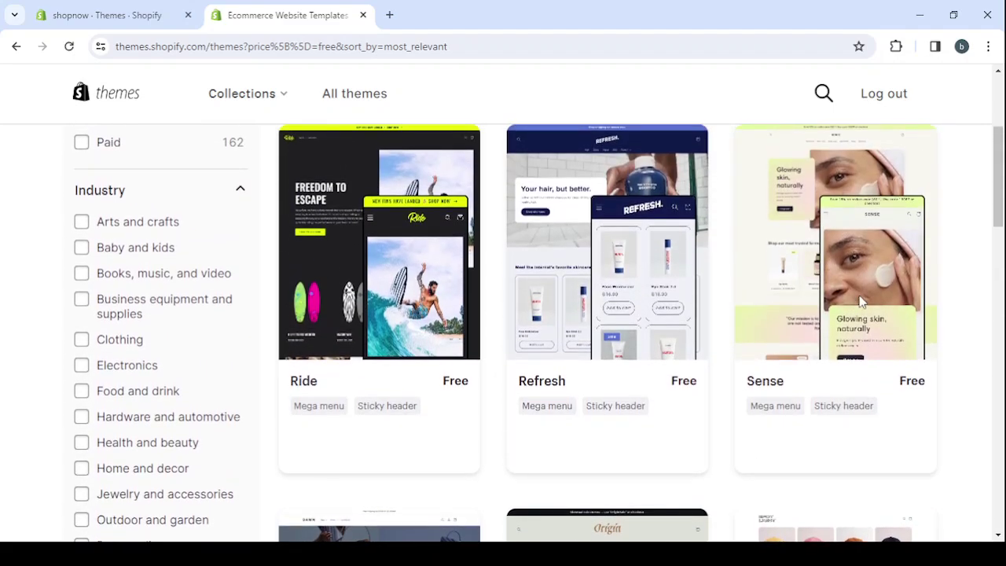
# Open the Ride theme's details and view its demo store.
pyautogui.click(386, 268)
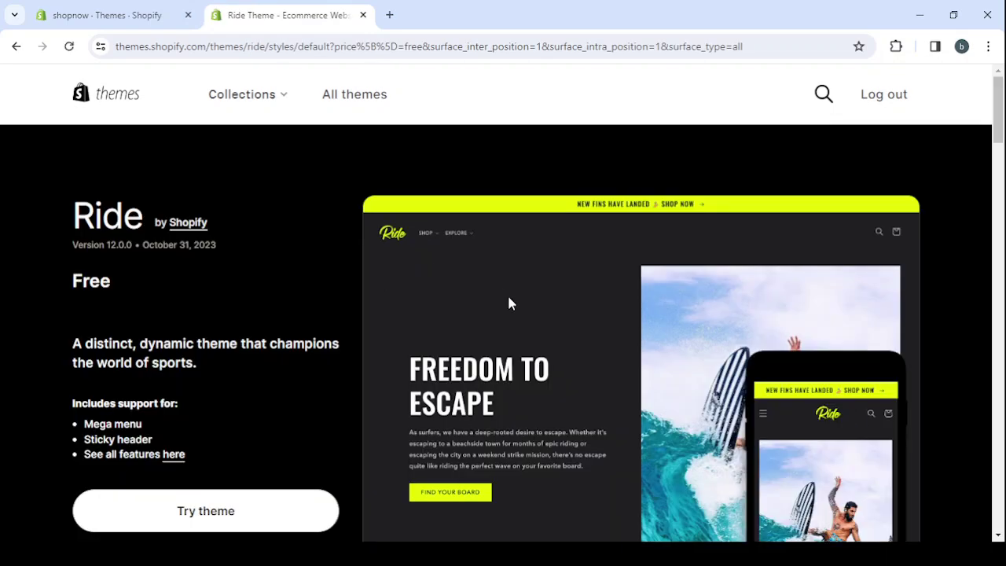
pyautogui.scroll(-1, 507, 301)
pyautogui.scroll(-1, 508, 302)
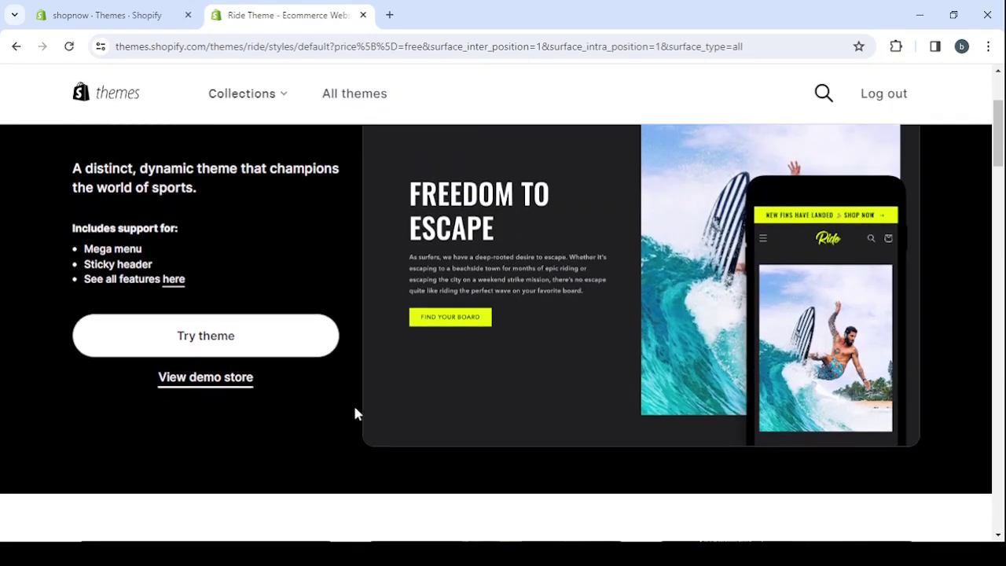
pyautogui.click(216, 381)
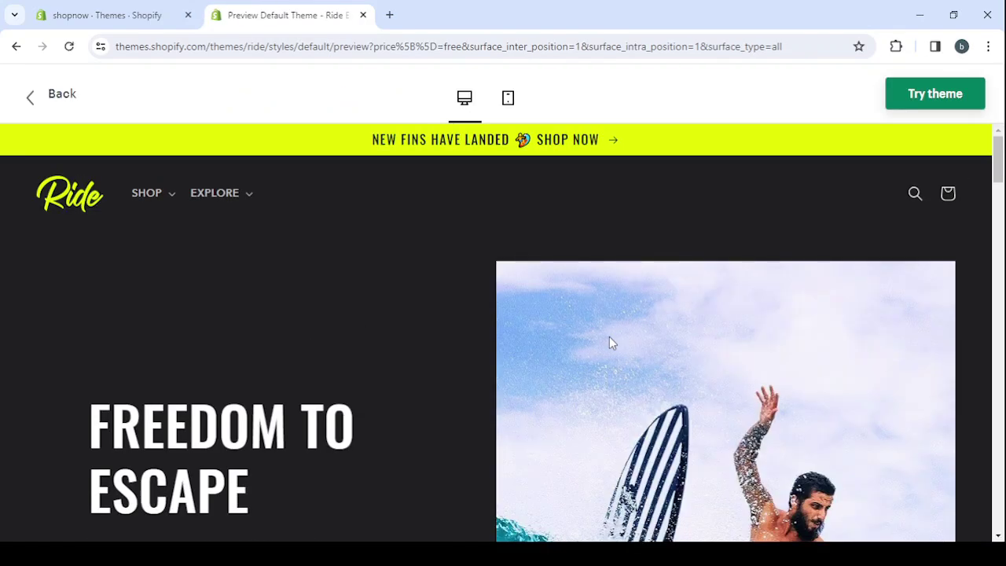
# Examine the Ride demo store's home page, from the hero banner and product grid down to the fin and new release sections.
pyautogui.scroll(-2, 610, 341)
pyautogui.scroll(-8, 610, 341)
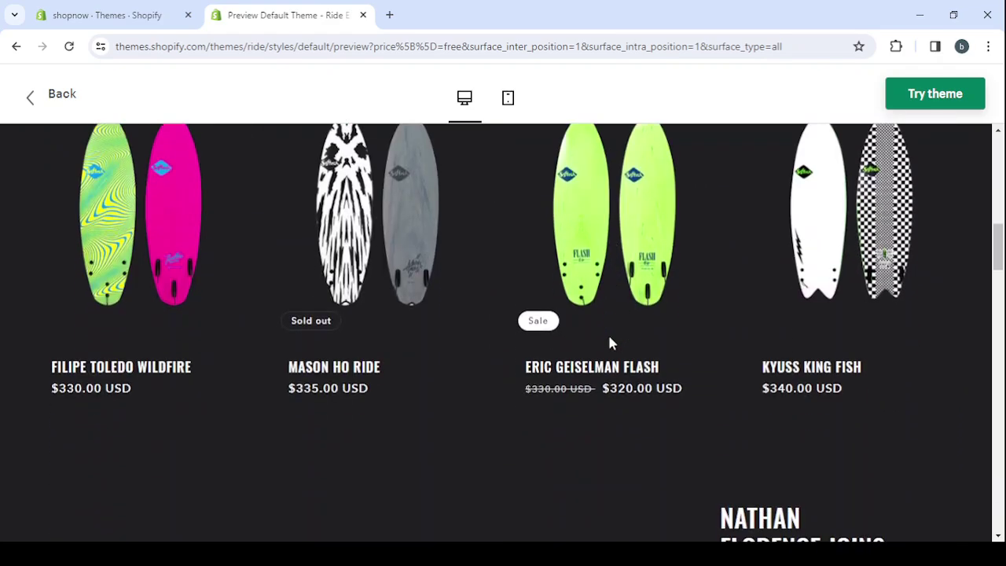
pyautogui.scroll(5, 550, 281)
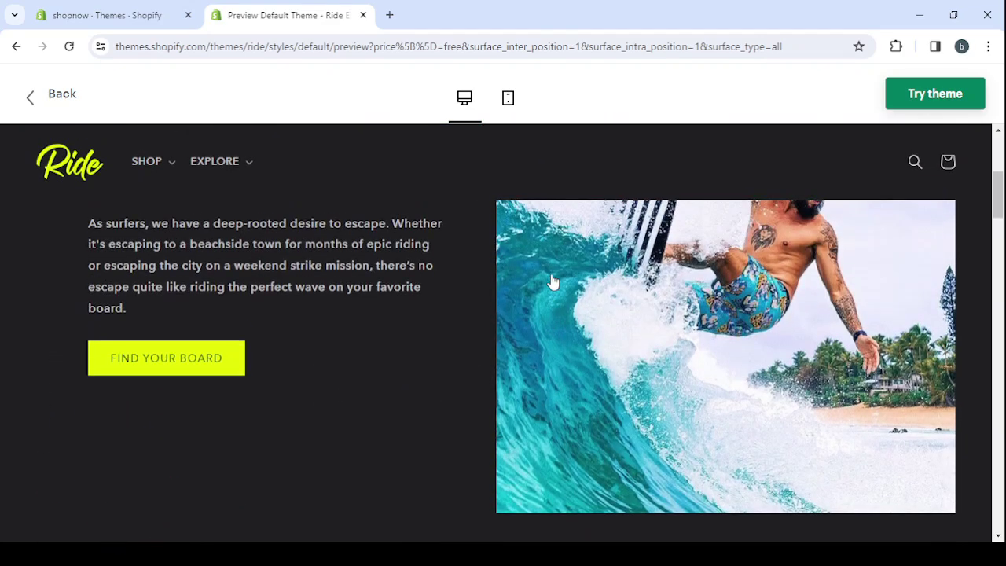
pyautogui.scroll(-3, 552, 280)
pyautogui.scroll(-2, 552, 282)
pyautogui.scroll(-8, 553, 282)
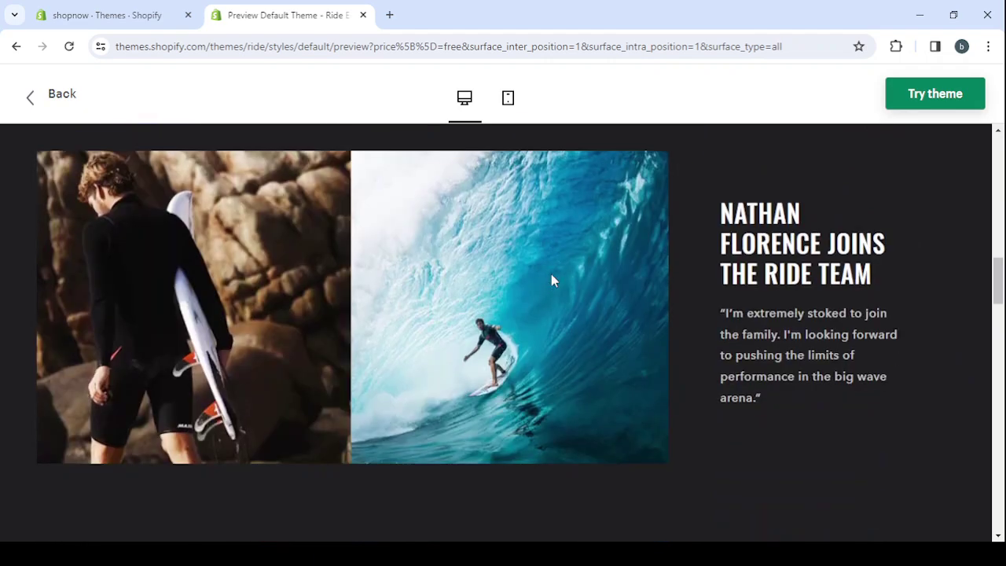
pyautogui.scroll(-1, 553, 281)
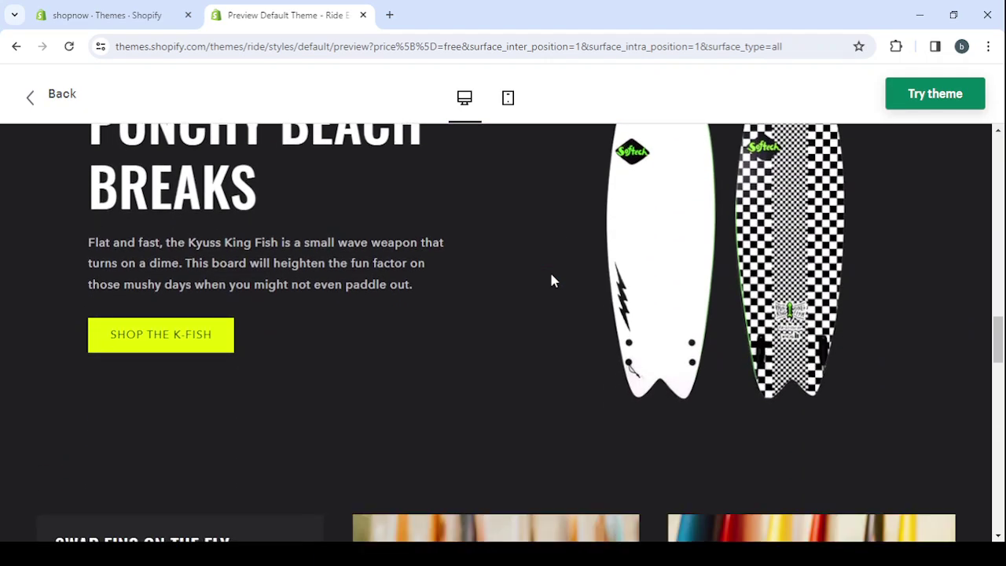
pyautogui.scroll(3, 778, 245)
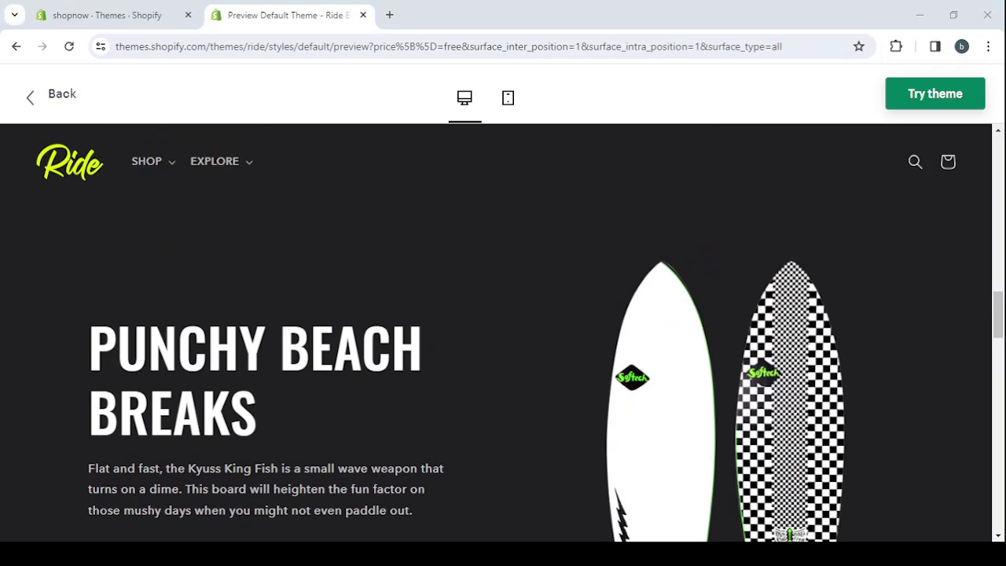
pyautogui.click(752, 336)
pyautogui.scroll(-3, 752, 337)
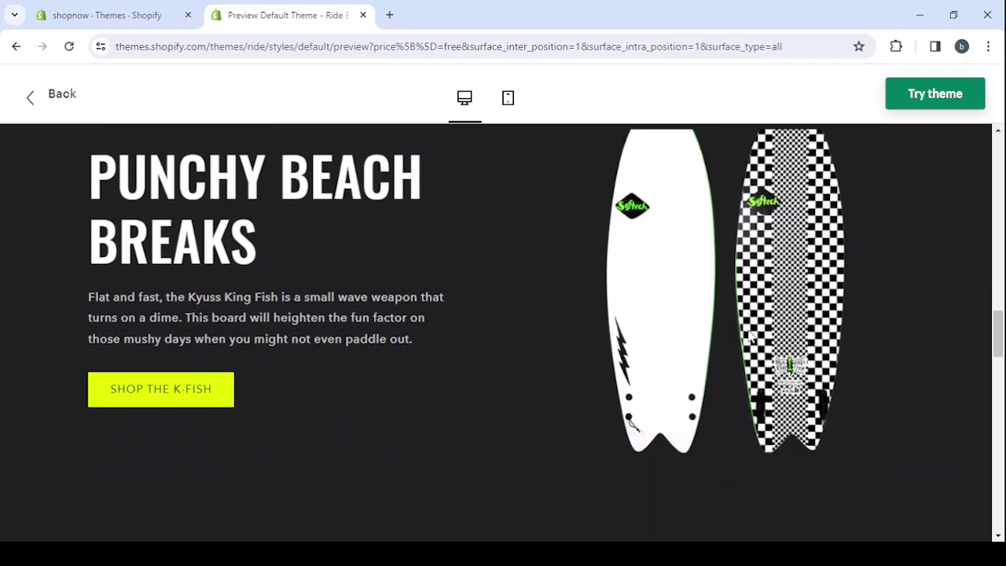
pyautogui.scroll(2, 564, 243)
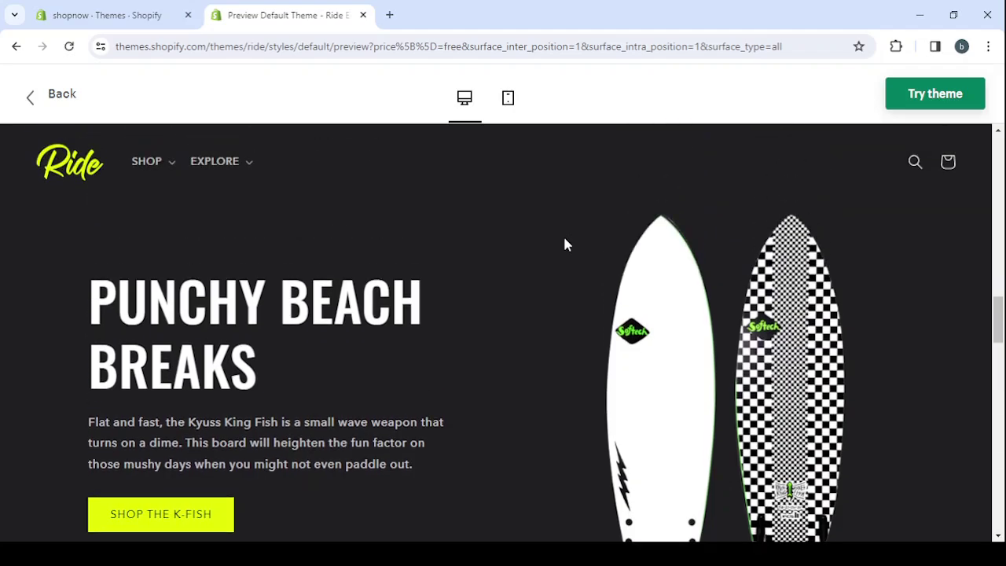
pyautogui.scroll(-3, 322, 337)
pyautogui.scroll(-10, 322, 337)
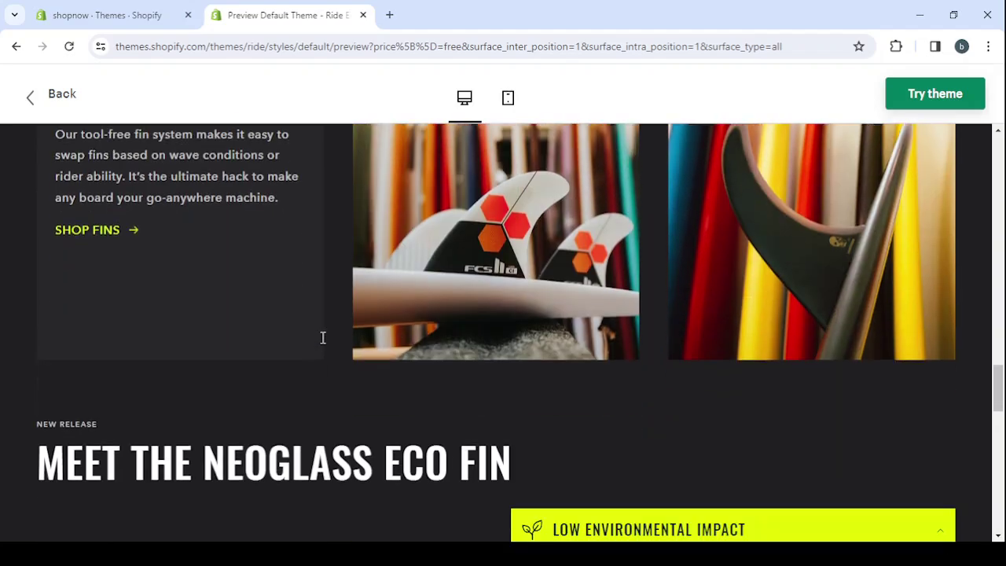
pyautogui.scroll(20, 321, 338)
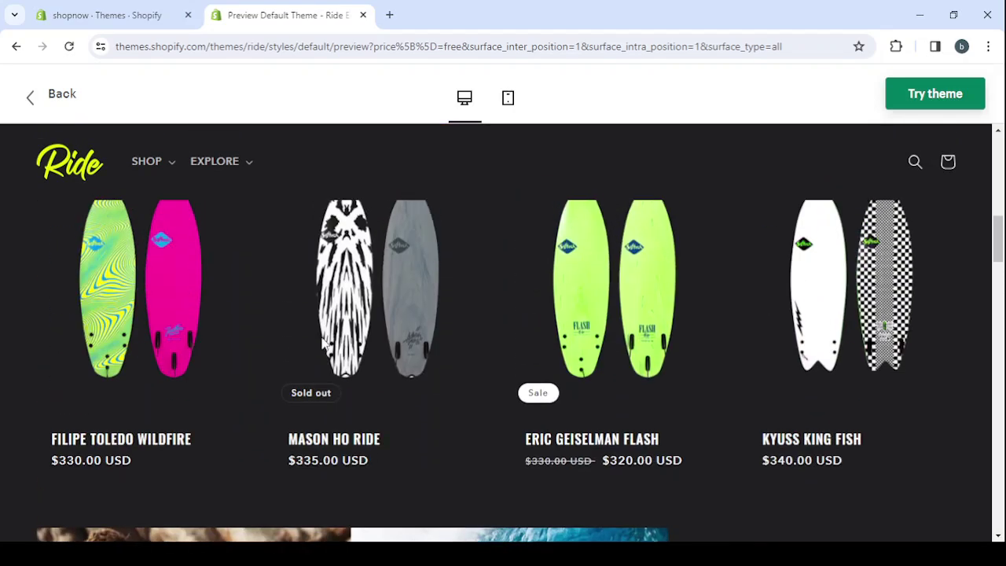
# Add the Ride theme to the shopnow store's theme library and publish it in place of Taste.
pyautogui.click(956, 96)
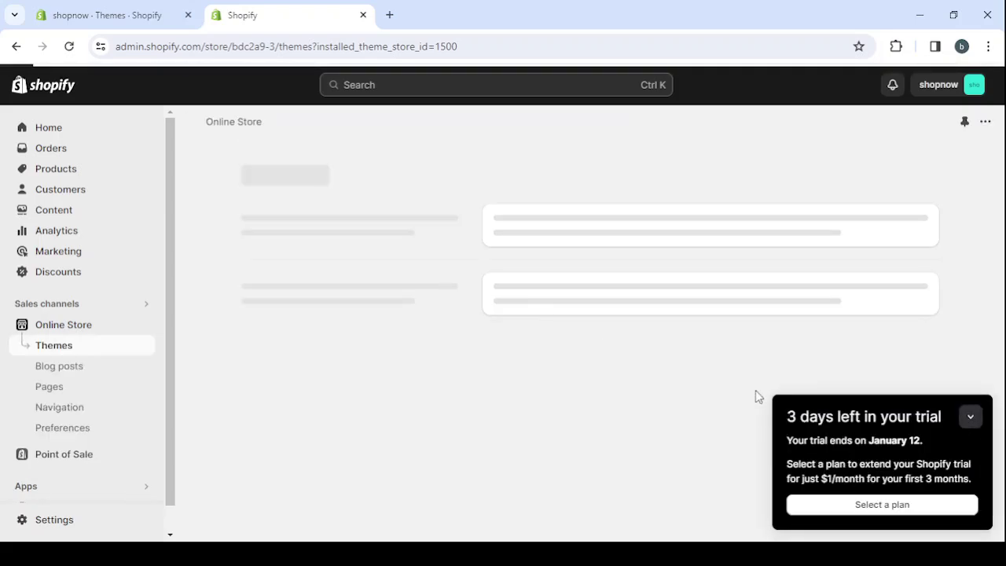
pyautogui.click(970, 417)
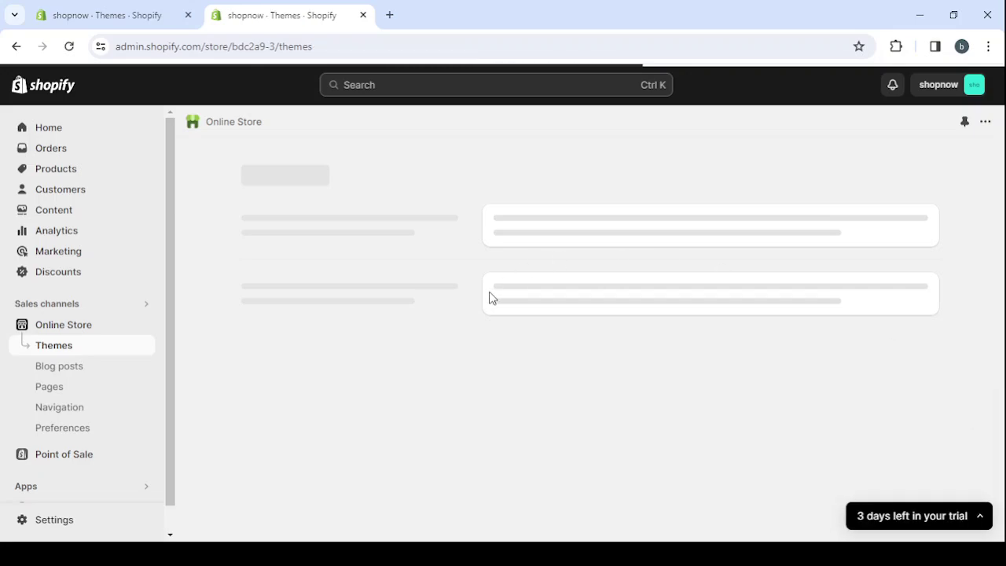
pyautogui.scroll(-2, 488, 297)
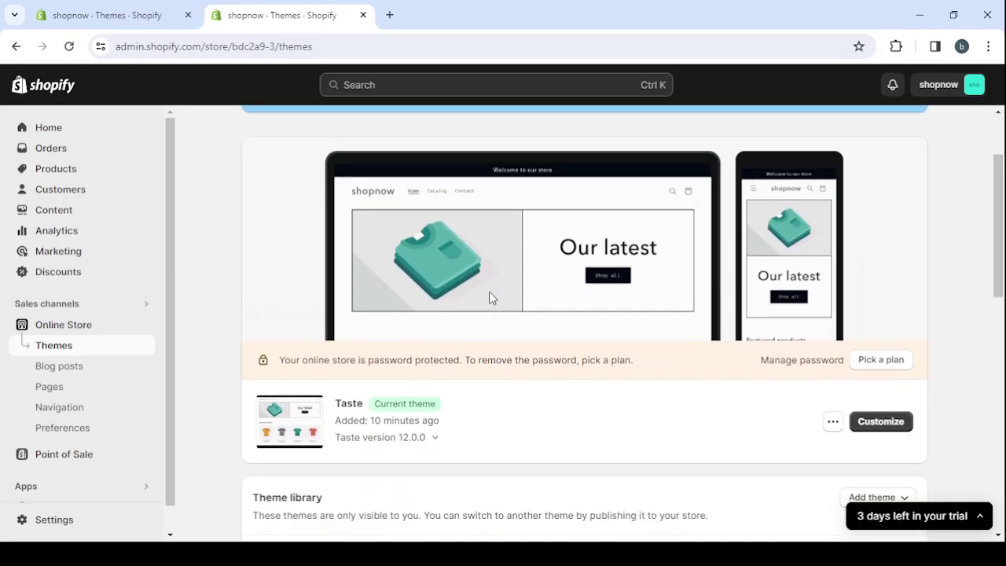
pyautogui.scroll(-4, 627, 434)
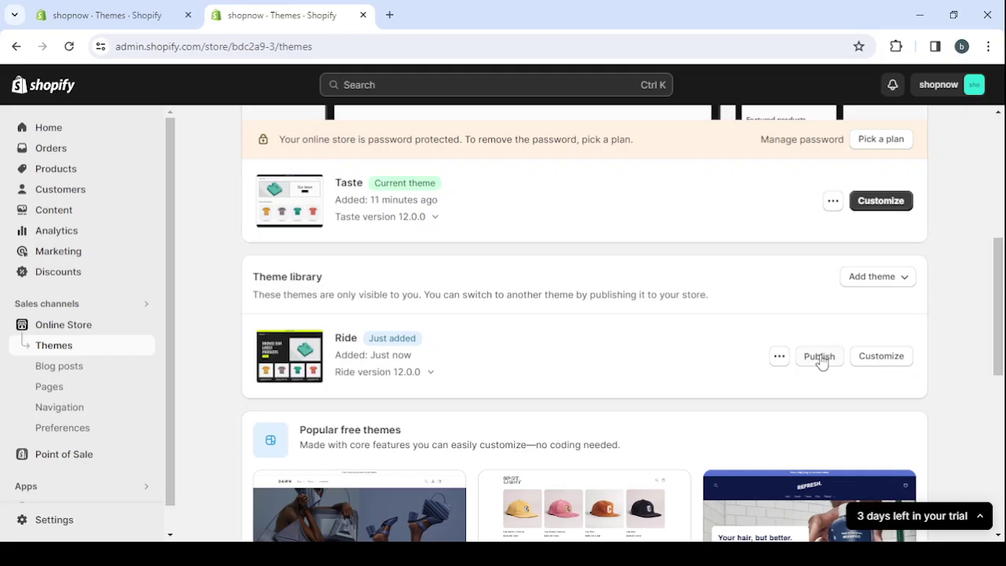
pyautogui.click(819, 358)
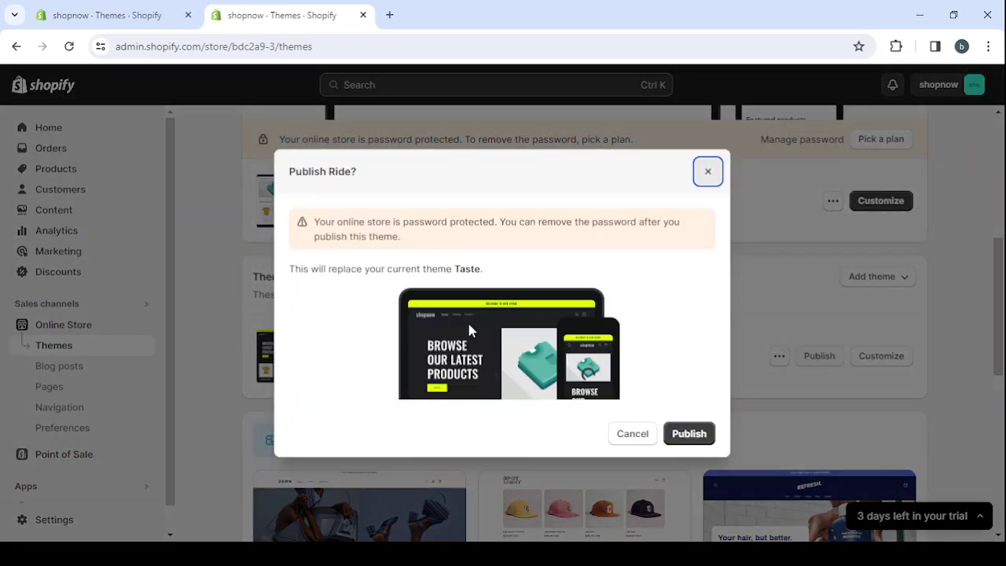
pyautogui.click(688, 433)
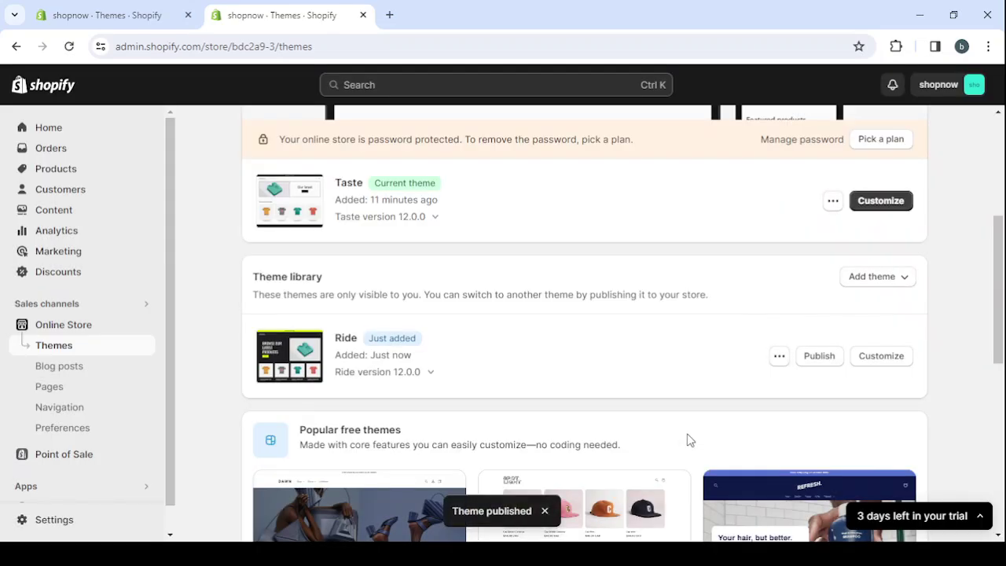
pyautogui.scroll(3, 481, 274)
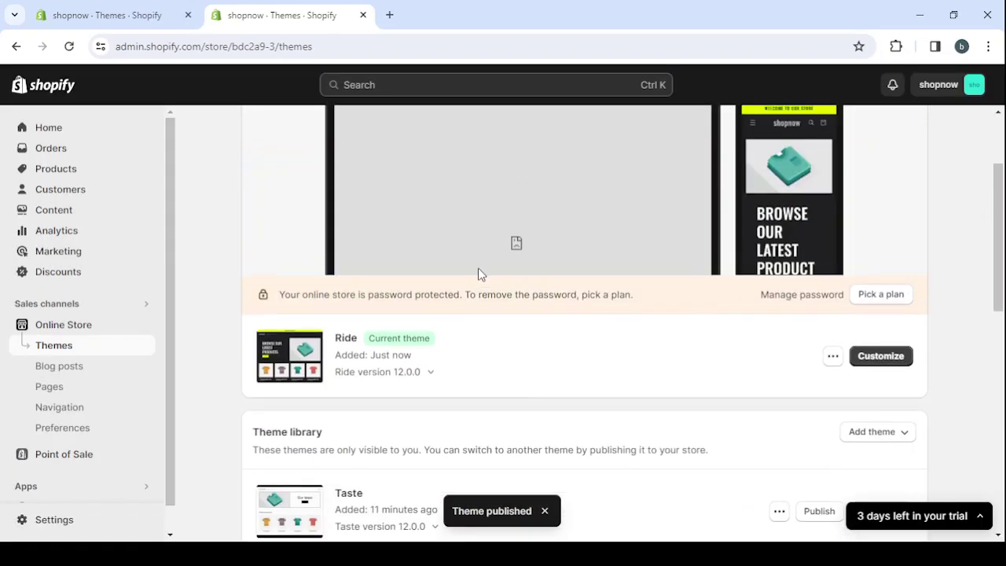
pyautogui.scroll(-1, 479, 271)
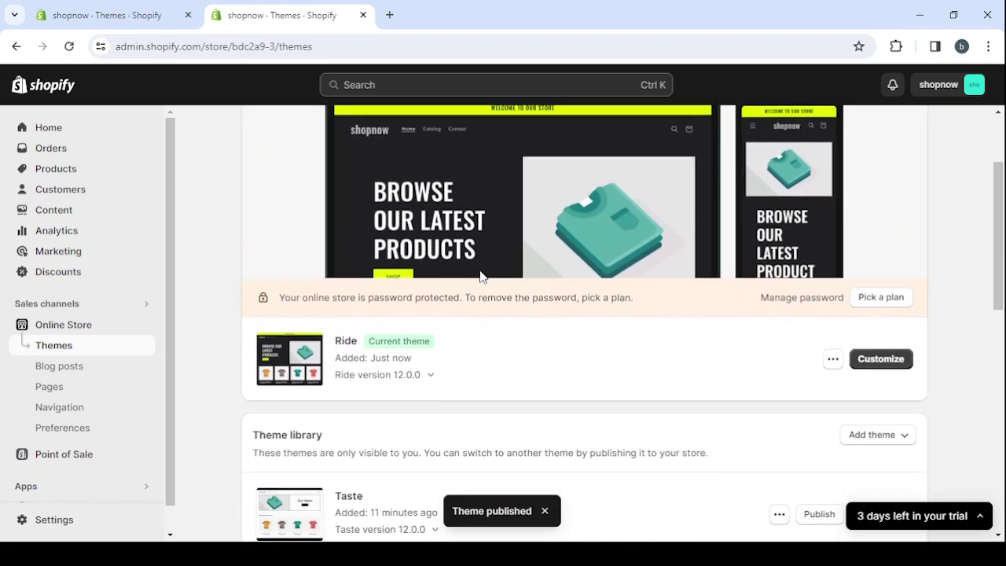
# Open the published Ride theme for customization and look over its home page preview down to the email signup.
pyautogui.click(886, 358)
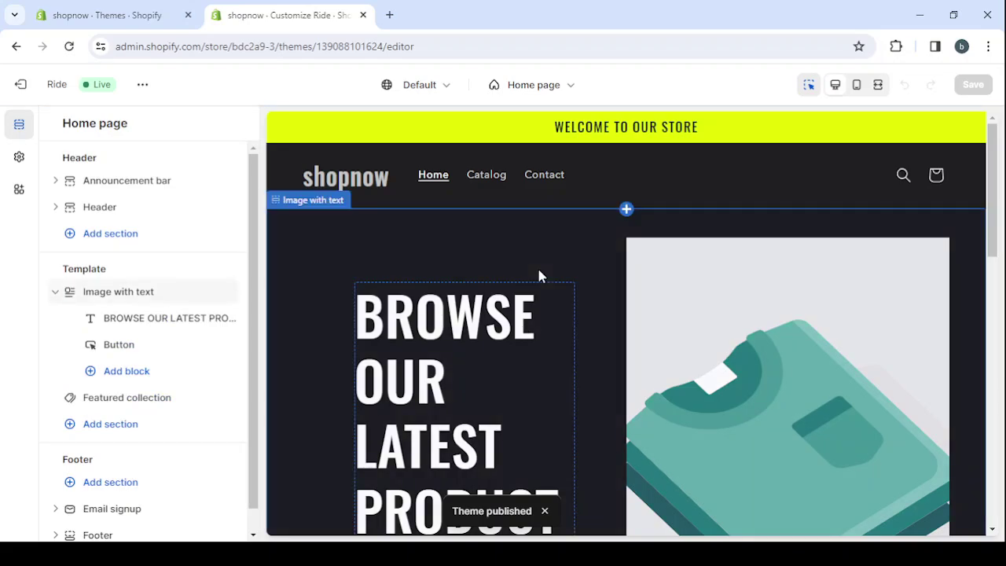
pyautogui.scroll(-8, 539, 275)
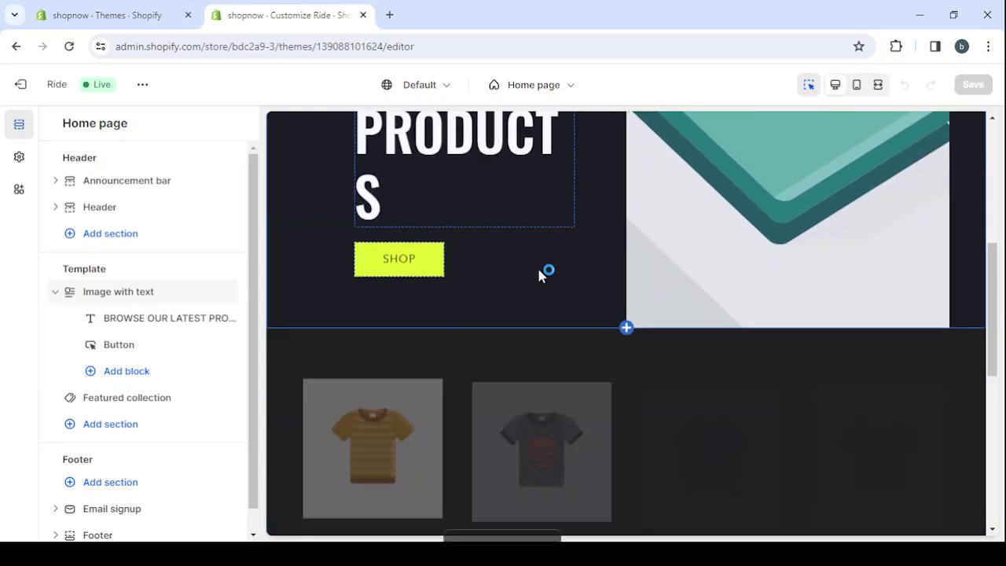
pyautogui.scroll(-4, 539, 275)
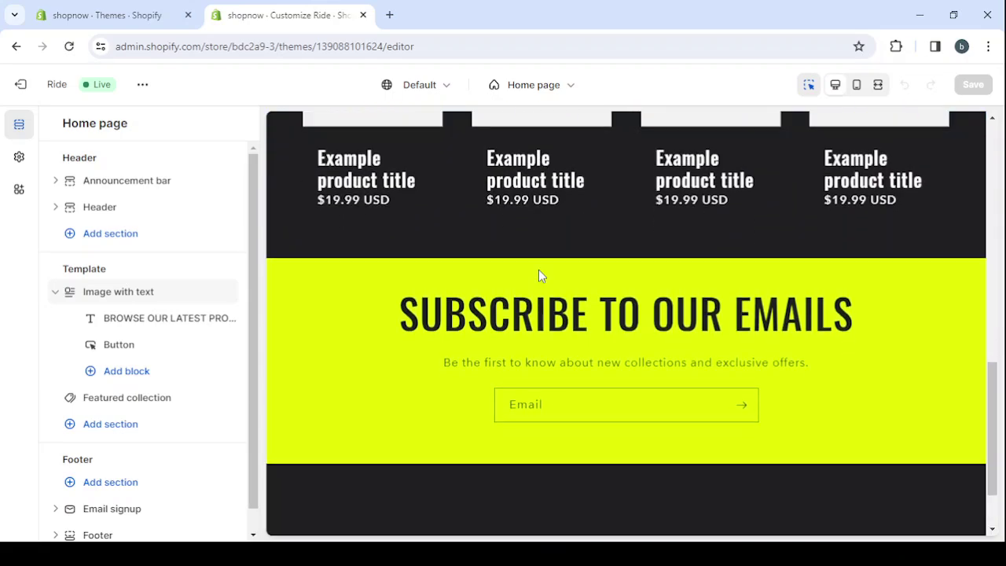
pyautogui.scroll(12, 539, 276)
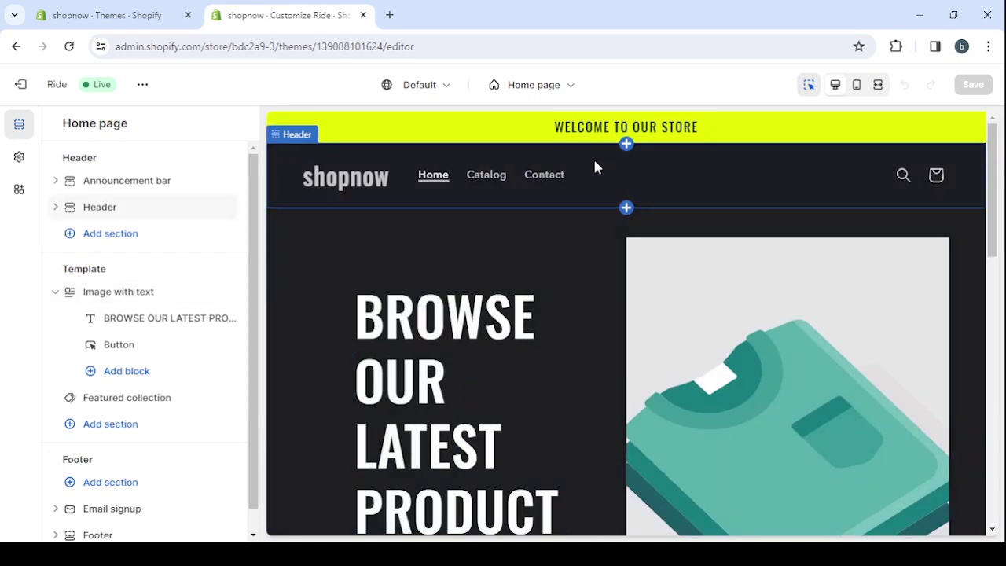
# Inspect the announcement bar's settings, the home page's section list and the email signup's subheading settings.
pyautogui.click(547, 138)
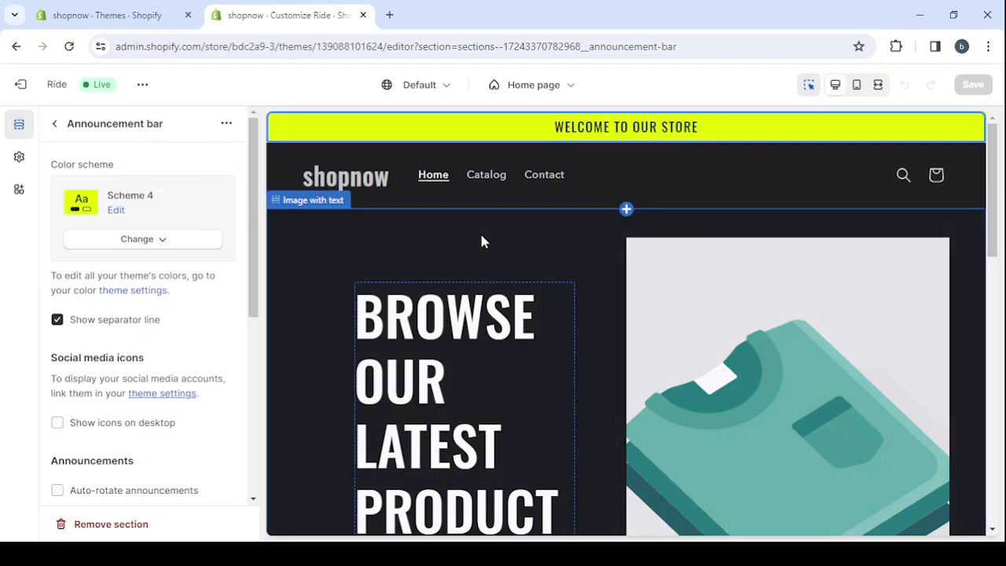
pyautogui.click(51, 128)
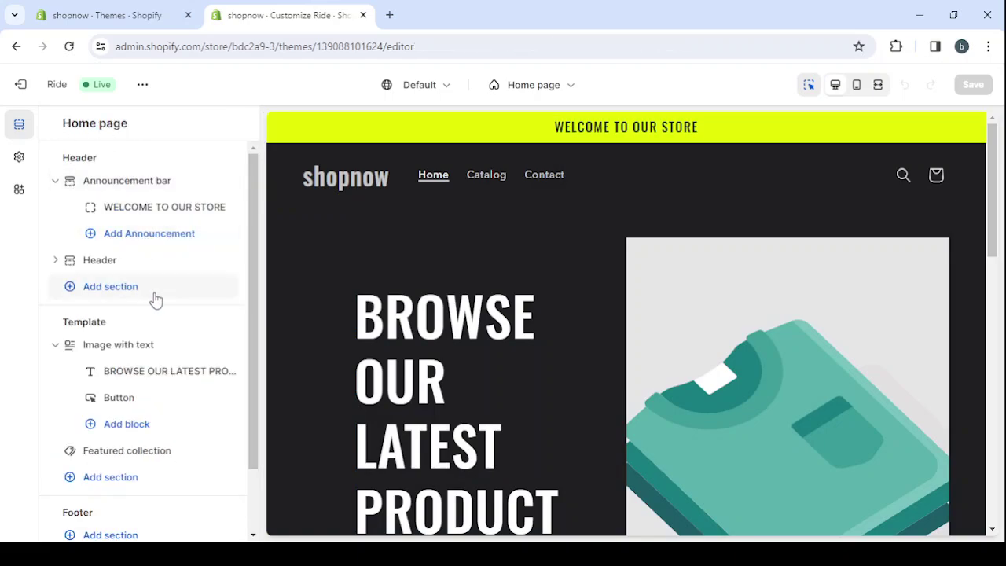
pyautogui.scroll(-1, 136, 311)
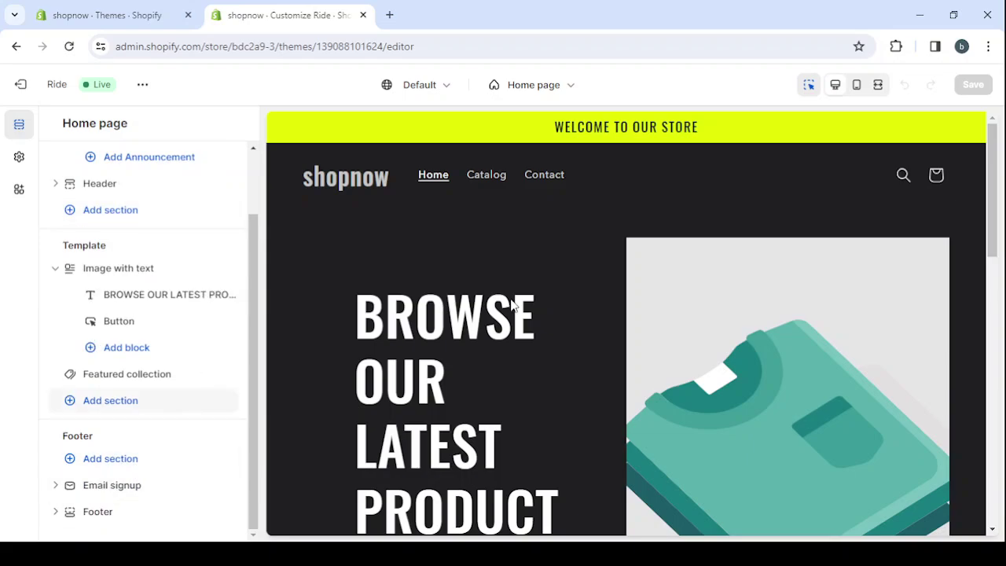
pyautogui.scroll(-10, 512, 305)
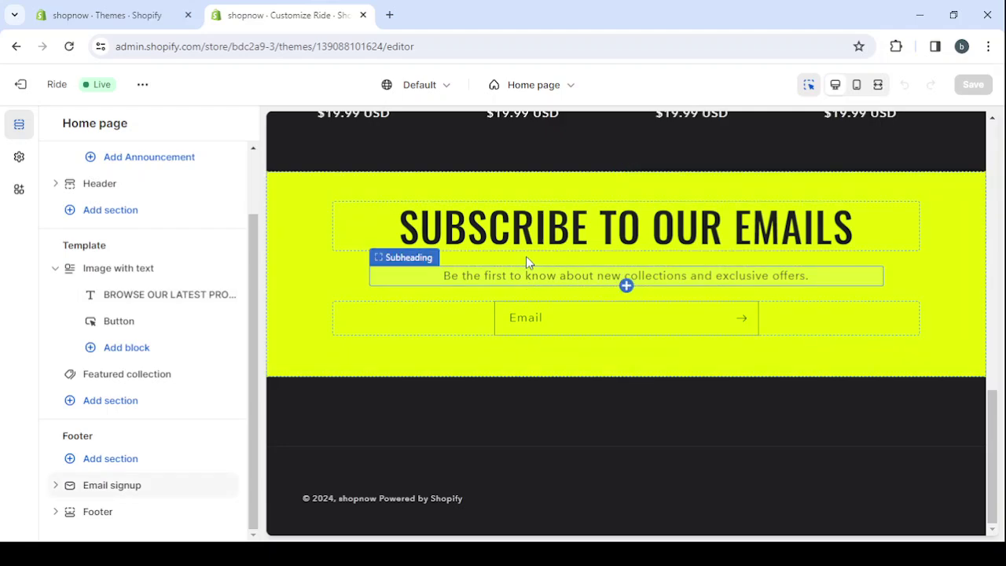
pyautogui.click(516, 274)
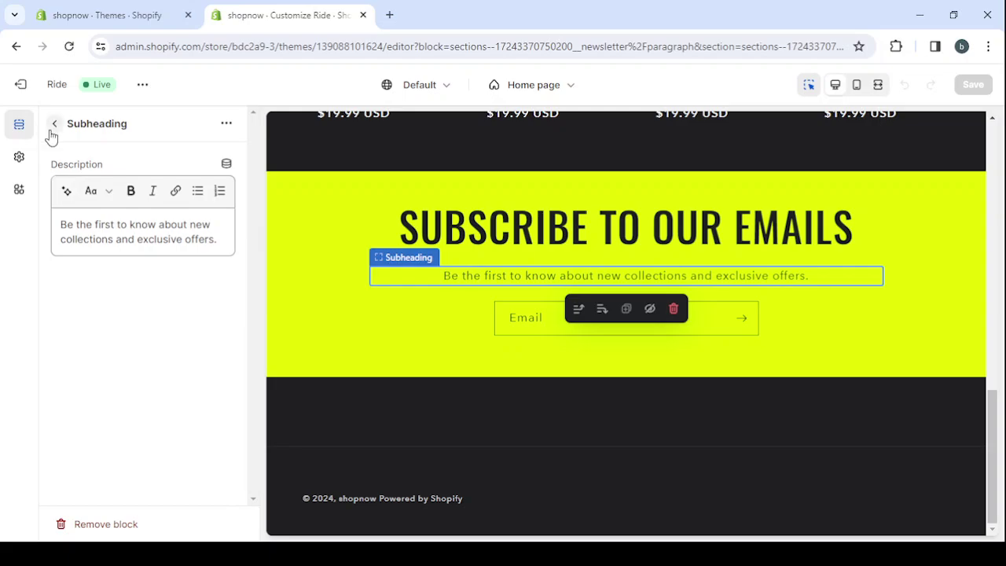
pyautogui.click(53, 125)
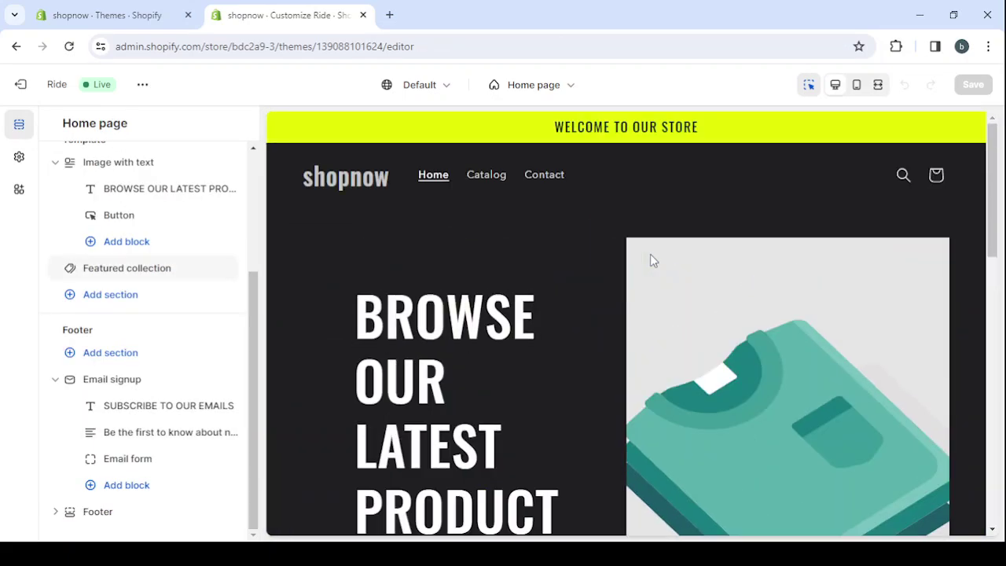
# Enable auto-rotation of announcements for the announcement bar and return to the home page's section list.
pyautogui.click(554, 127)
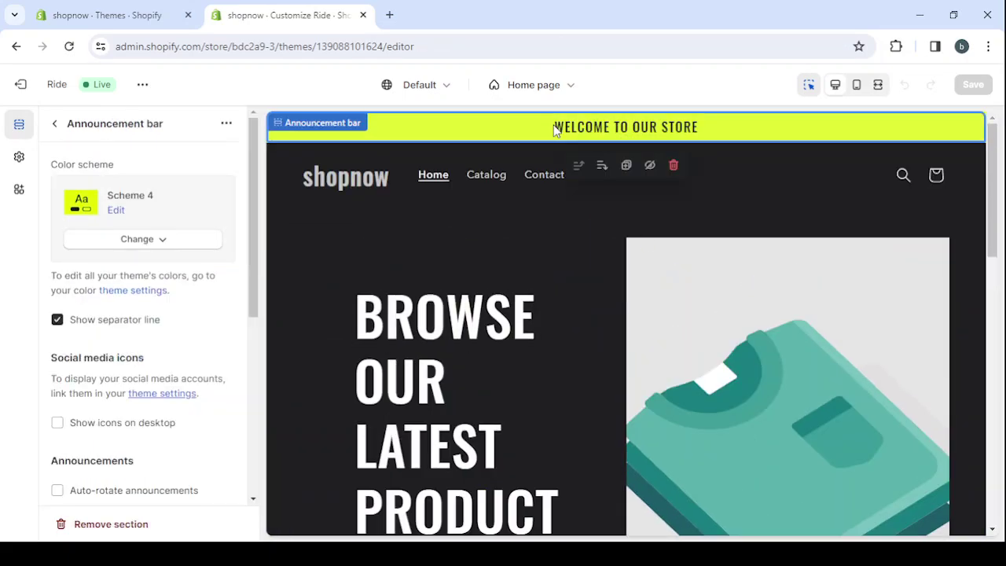
pyautogui.scroll(-5, 89, 260)
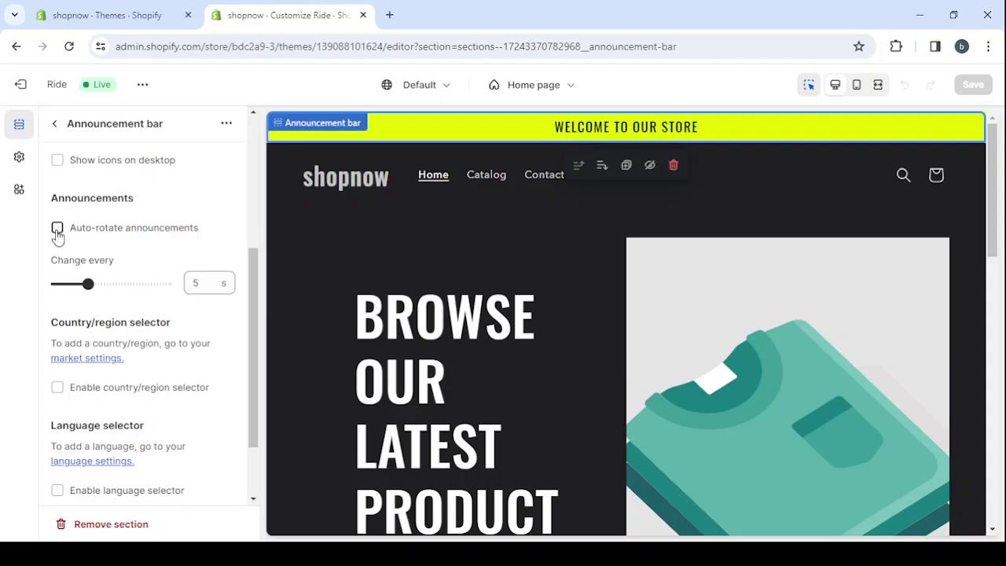
pyautogui.click(58, 231)
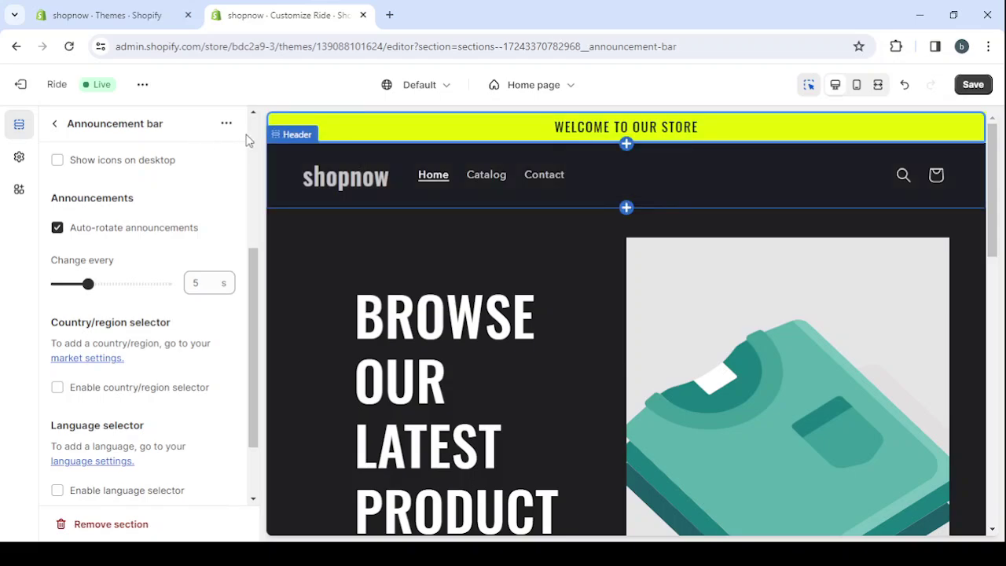
pyautogui.click(55, 124)
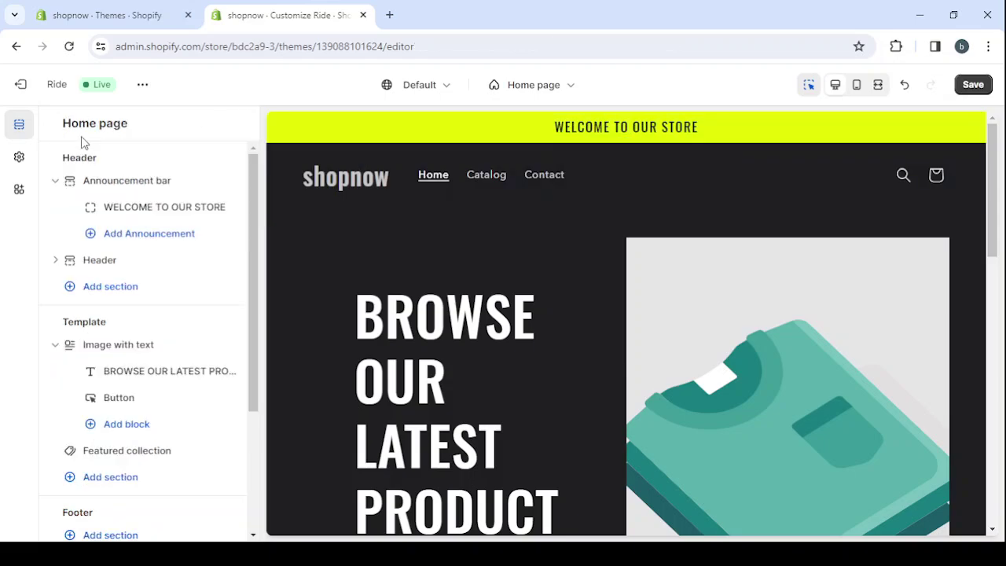
# Change the existing announcement's text in the announcement bar to "50% Off Today Only" and return to the section list.
pyautogui.click(155, 209)
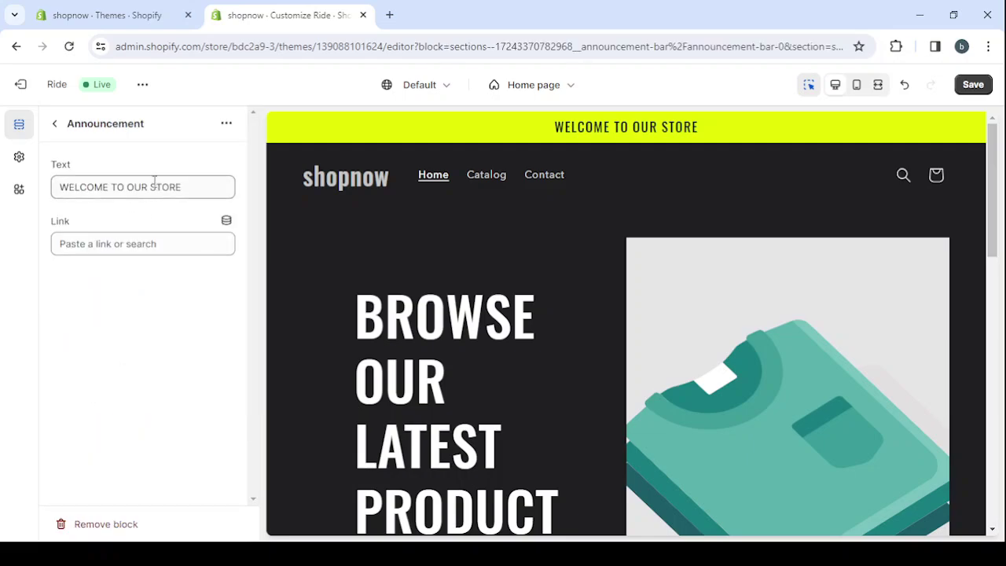
pyautogui.tripleClick(128, 180)
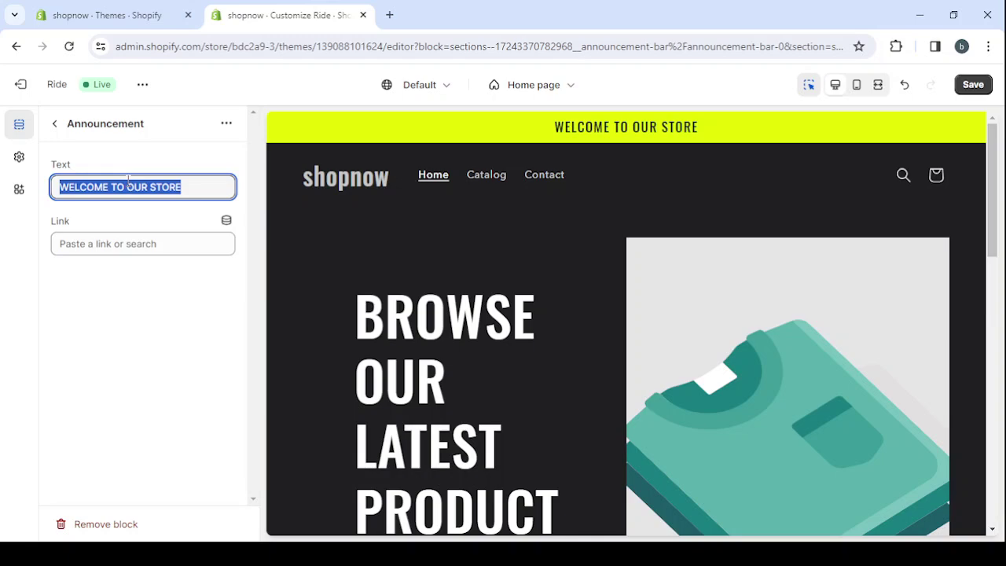
pyautogui.write('50')
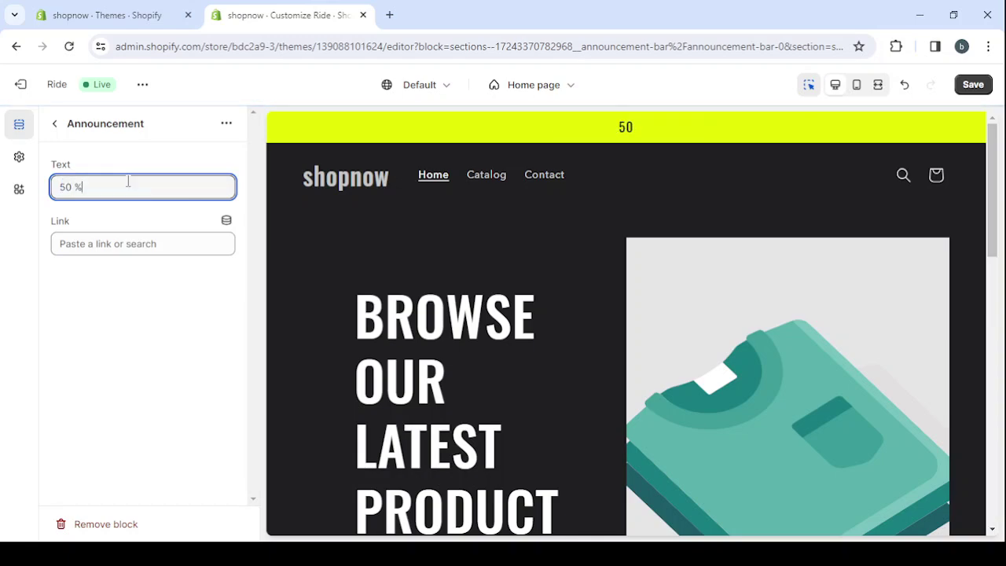
pyautogui.press('BackSpace')
pyautogui.press('BackSpace')
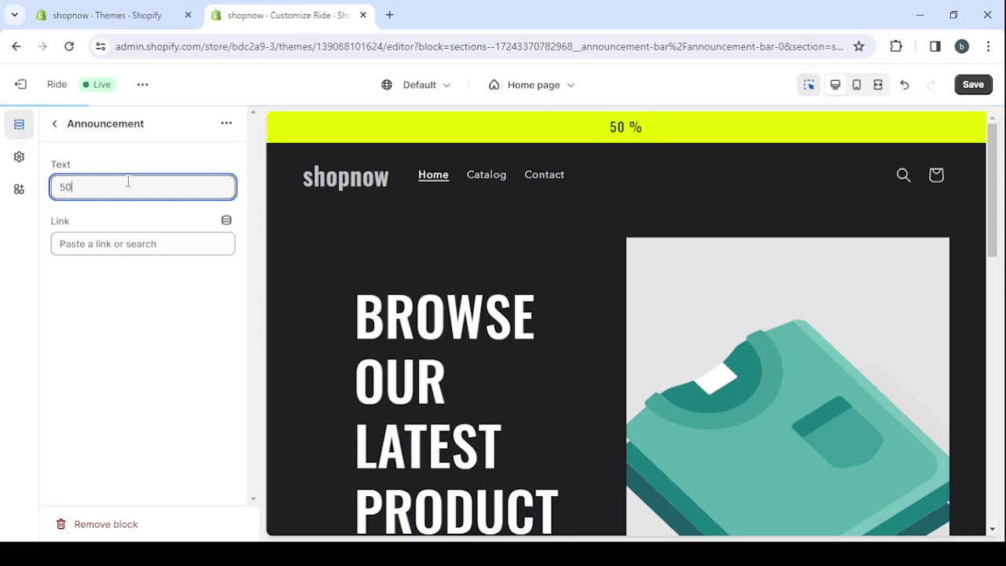
pyautogui.write('% O')
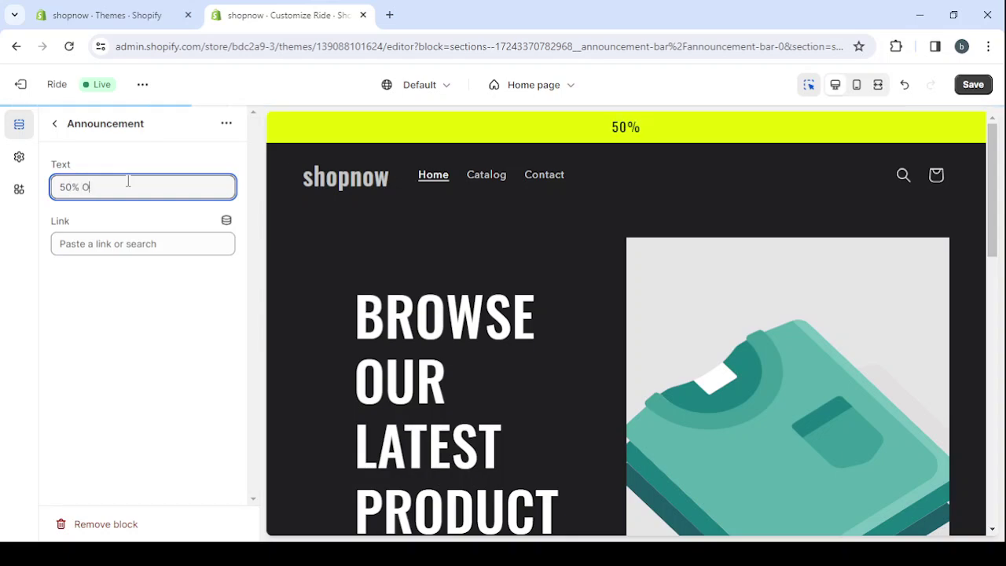
pyautogui.write('ff')
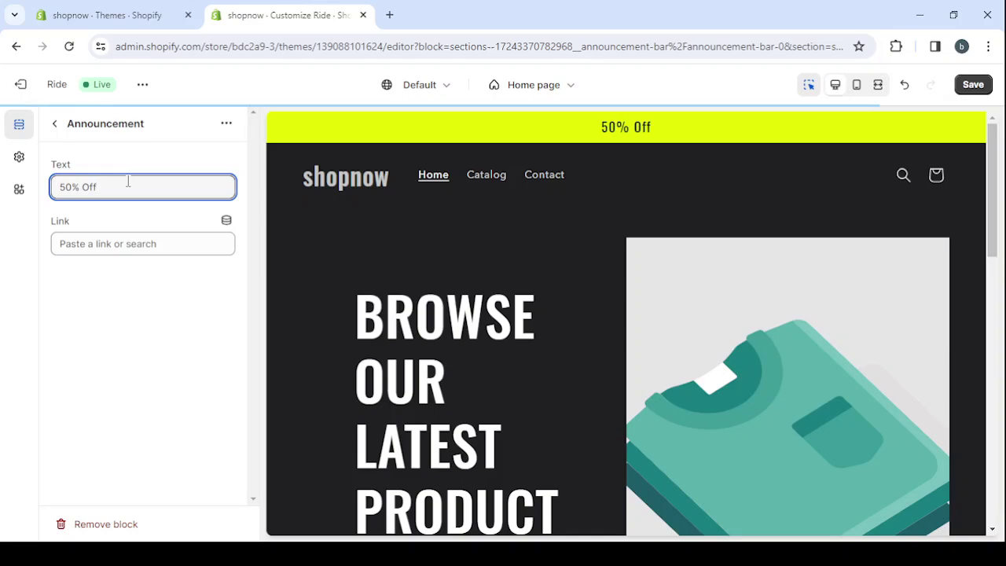
pyautogui.write(' To')
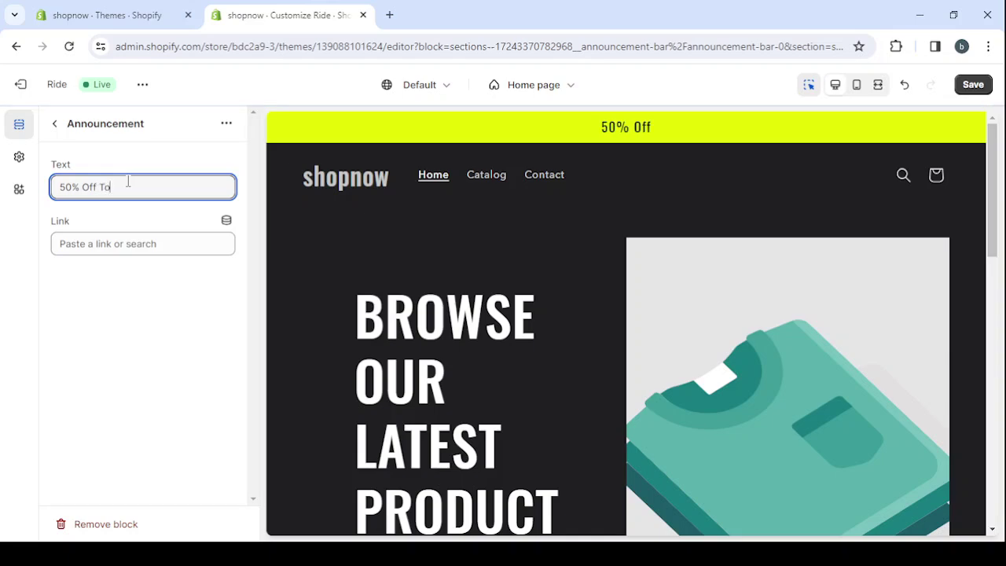
pyautogui.write('day Only')
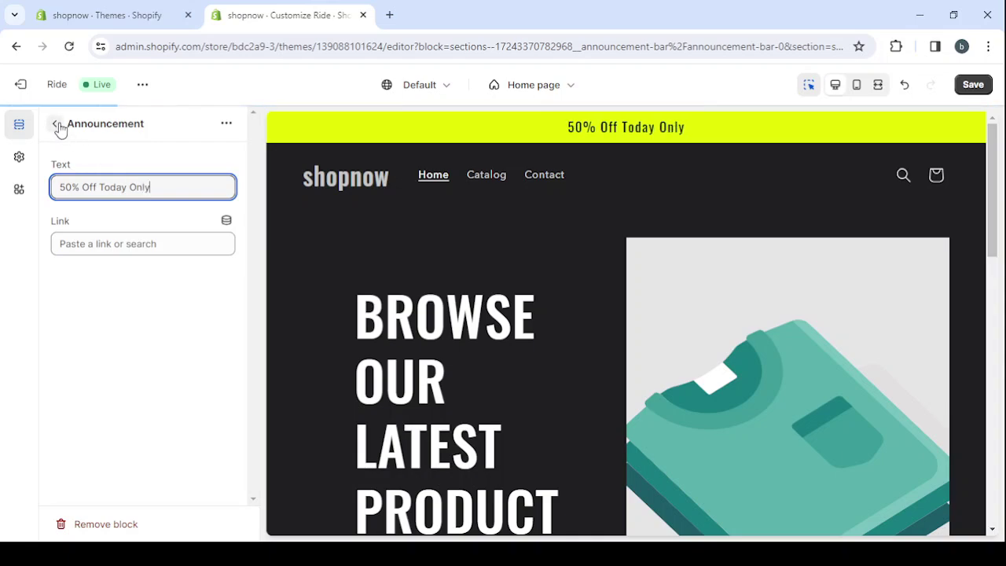
pyautogui.click(56, 127)
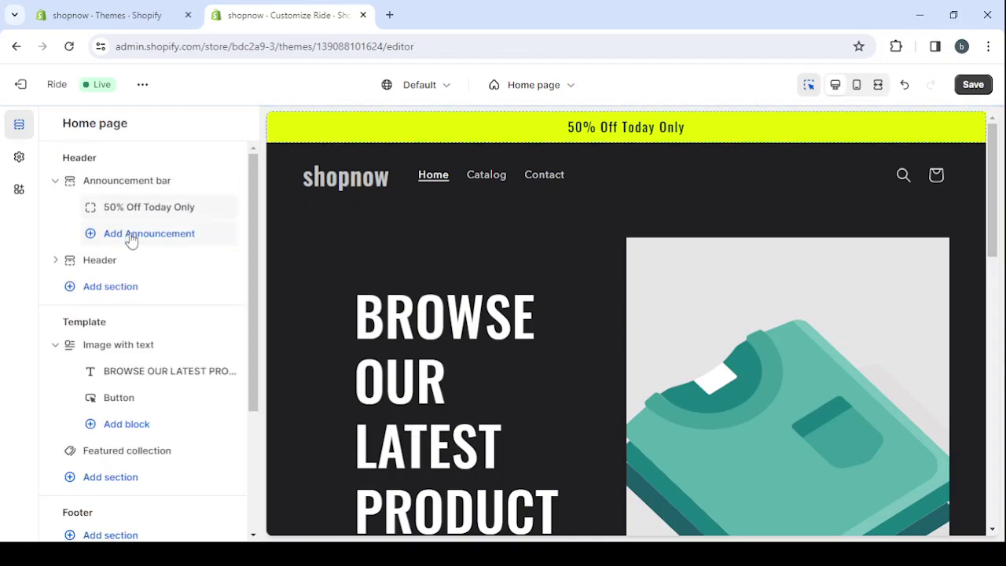
# Add a second announcement to the announcement bar with the text "Free Shipping Worldwide" and return to the section list.
pyautogui.click(130, 235)
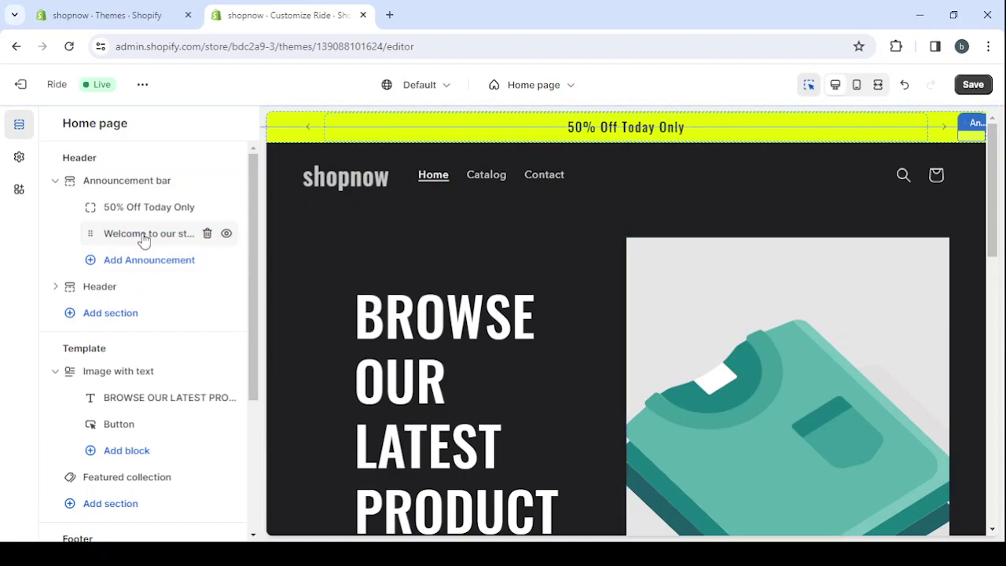
pyautogui.click(143, 235)
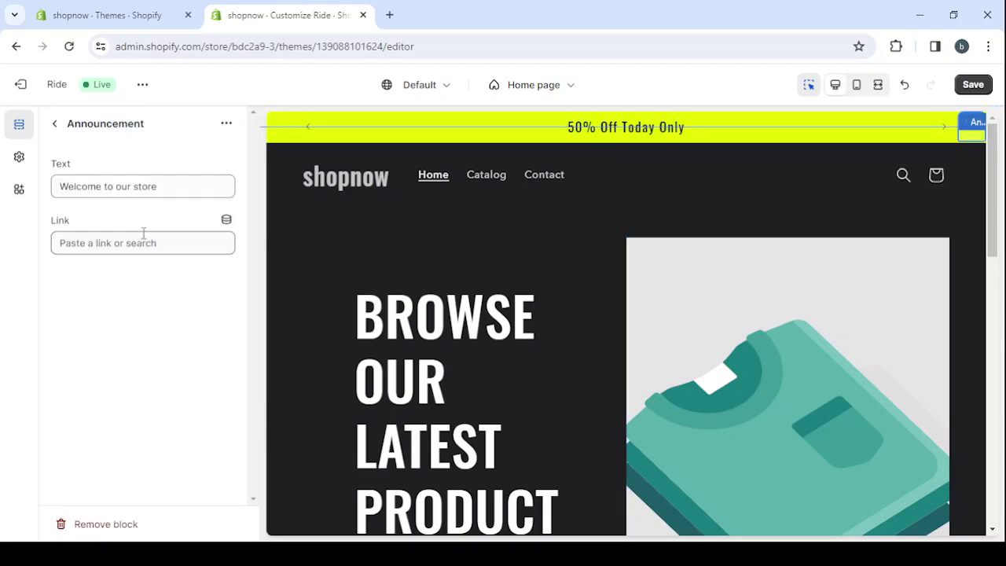
pyautogui.doubleClick(124, 187)
pyautogui.tripleClick(128, 186)
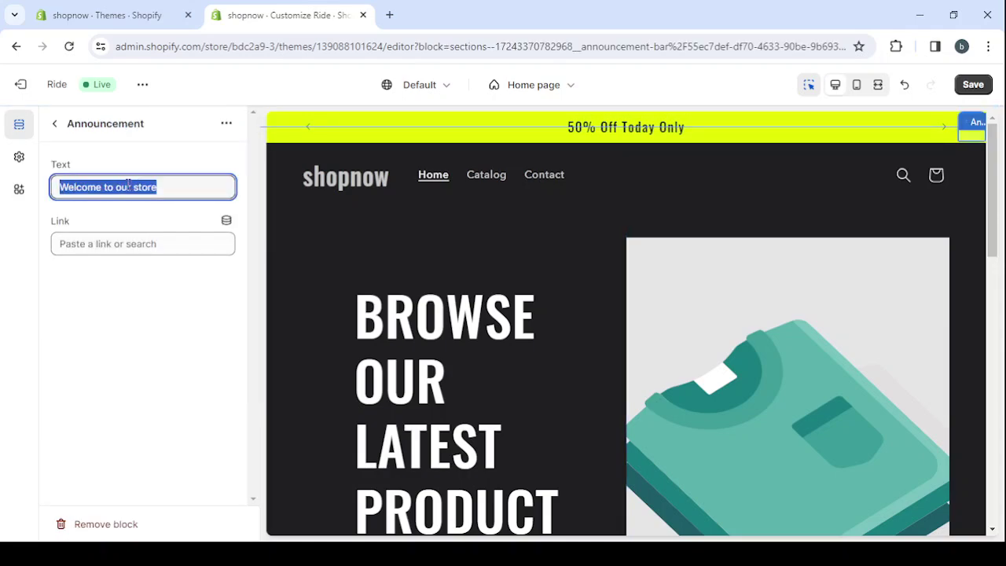
pyautogui.write('F')
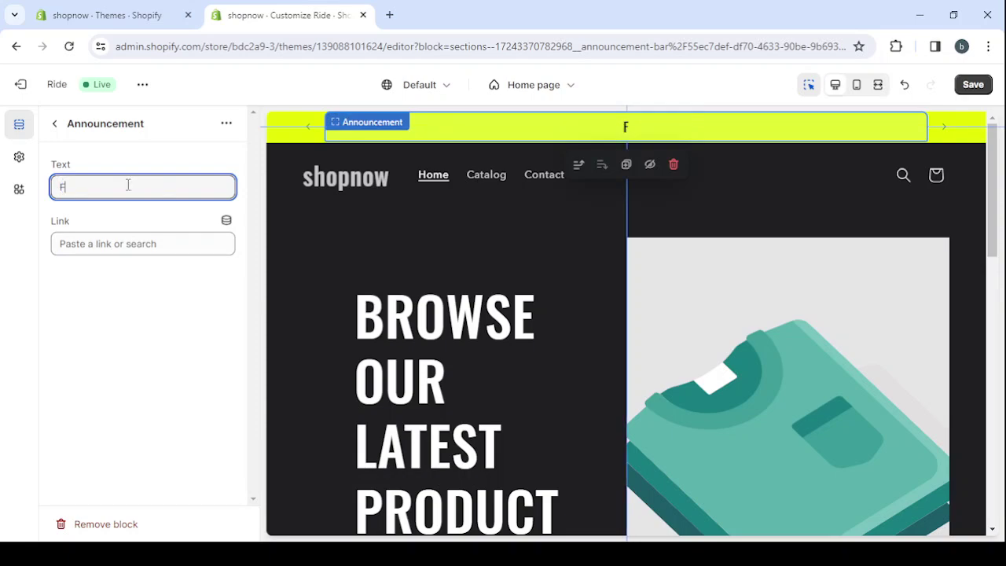
pyautogui.write('ree Shipping')
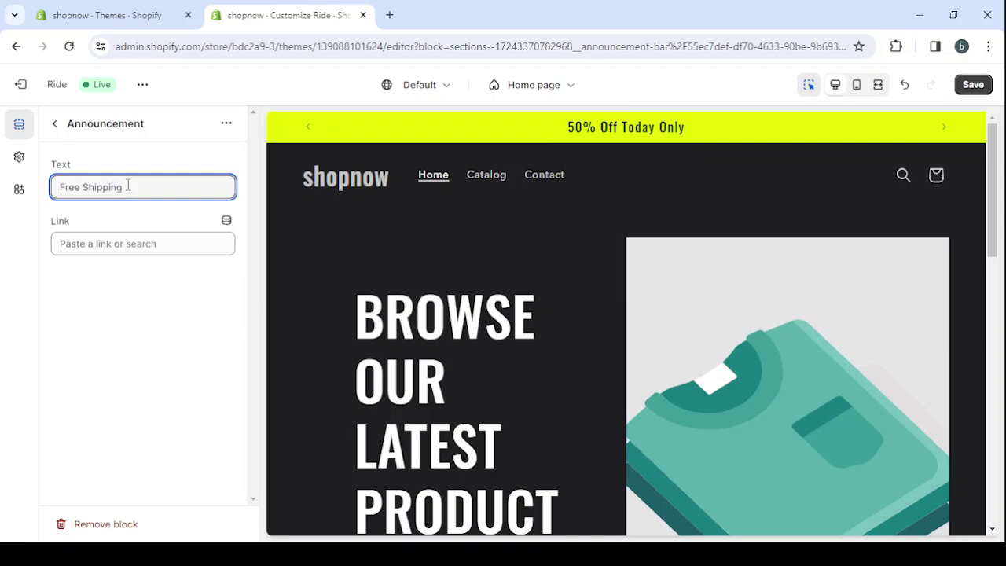
pyautogui.write(' Worldwide')
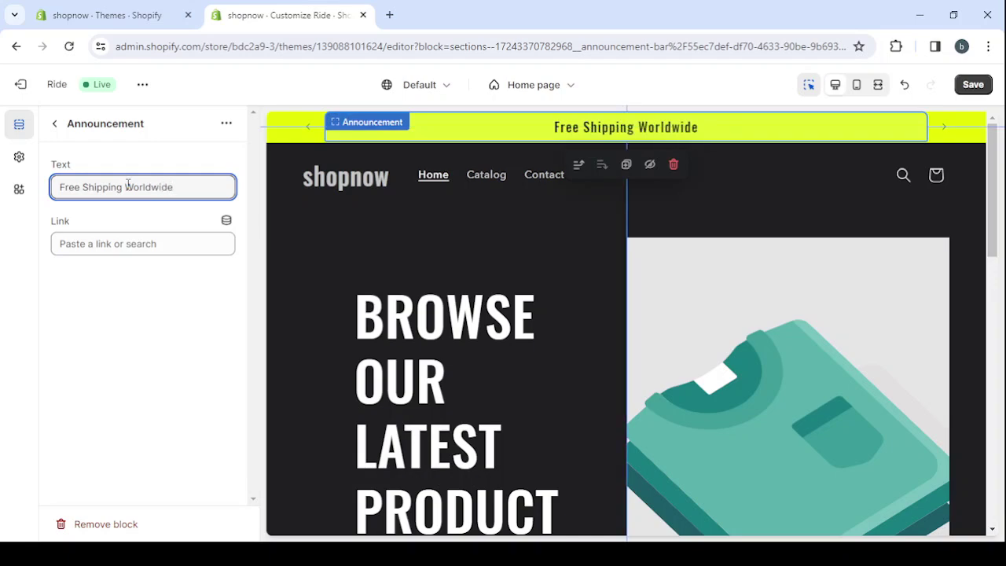
pyautogui.click(55, 124)
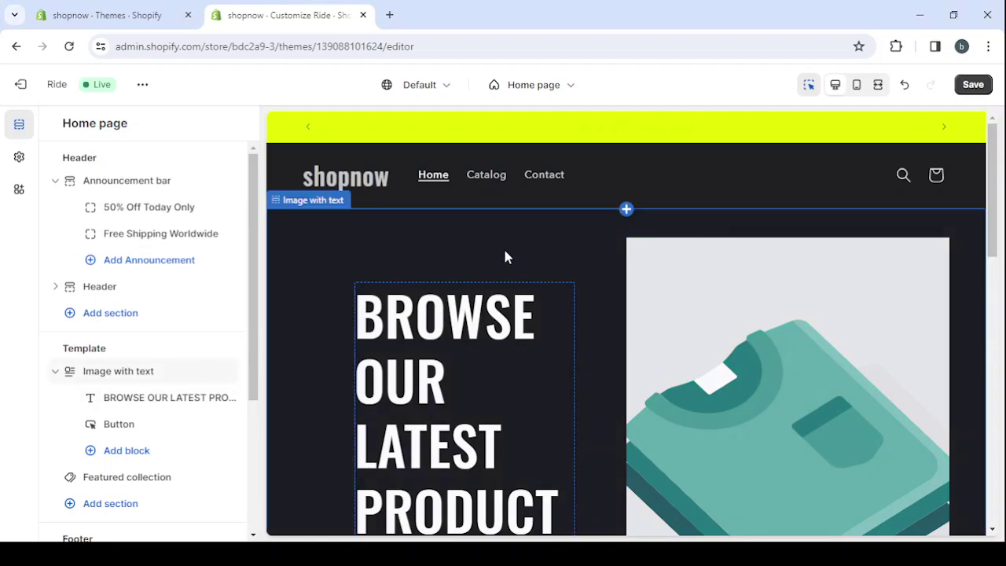
# Try the Top left and Top center desktop logo positions for the header and return it to Middle left.
pyautogui.click(646, 180)
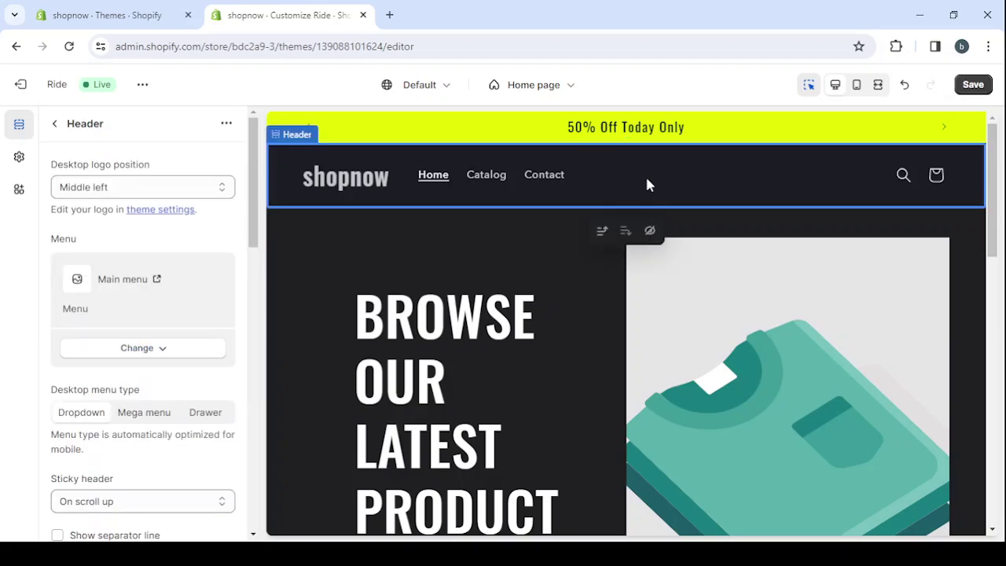
pyautogui.click(186, 187)
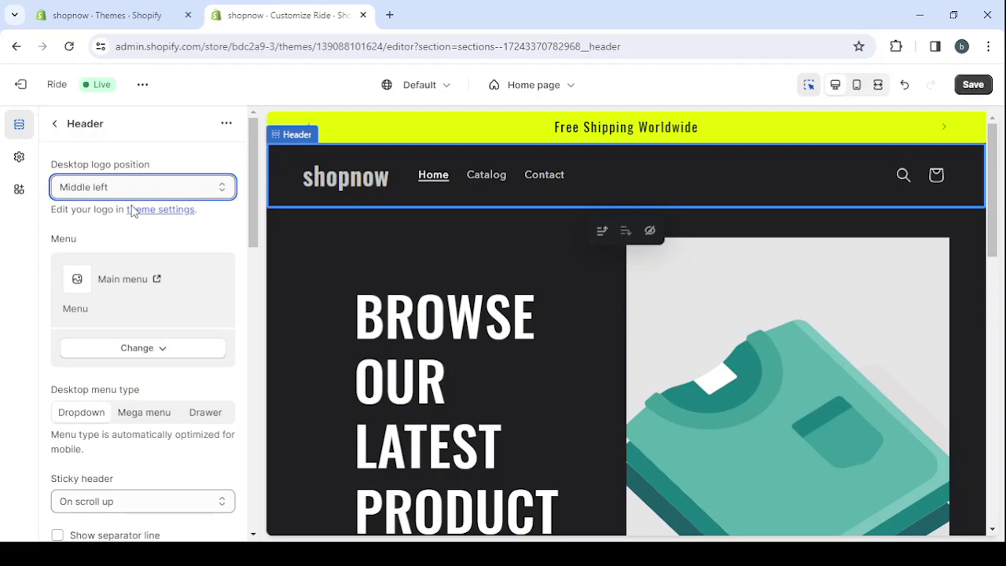
pyautogui.press('Down')
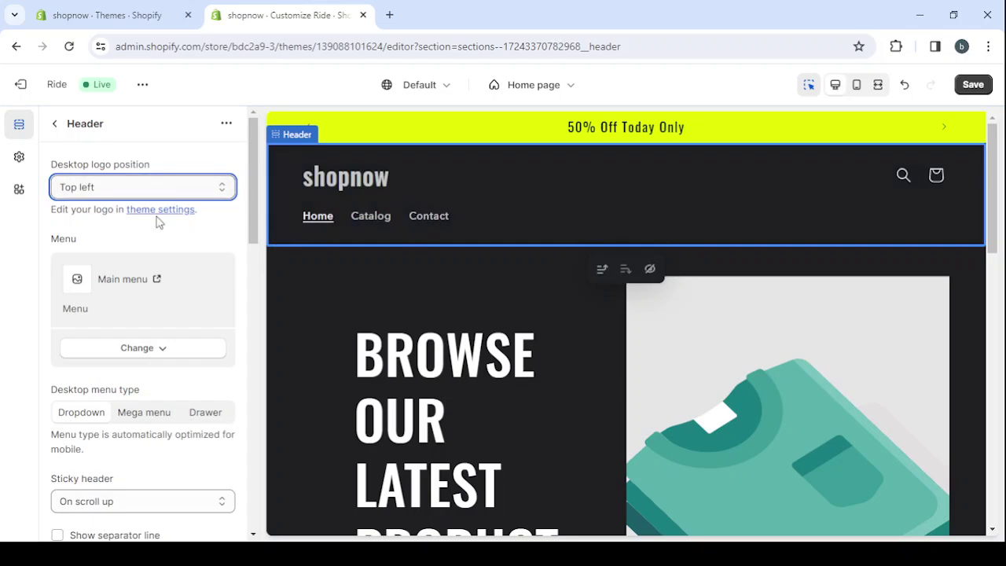
pyautogui.press('Down')
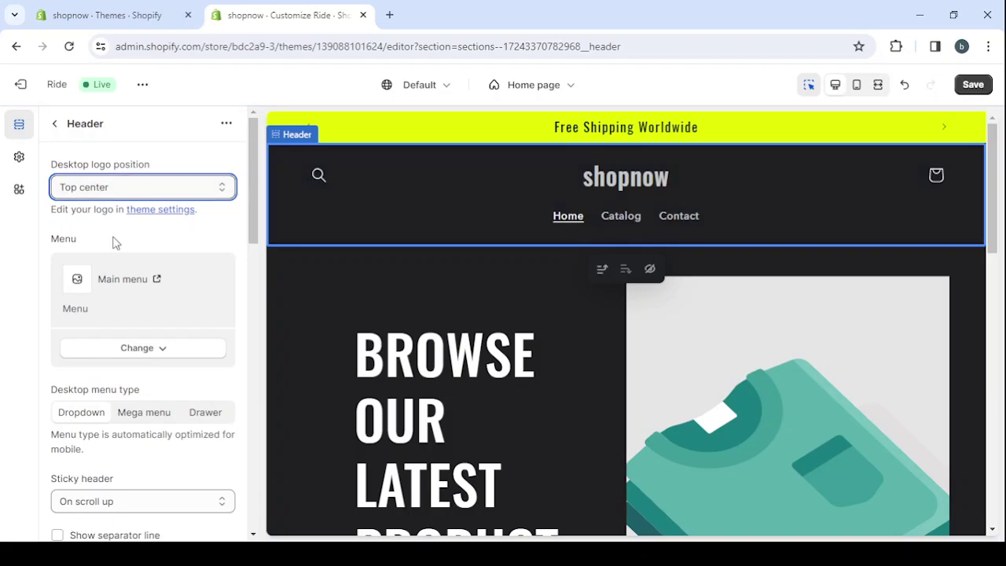
pyautogui.press('Down')
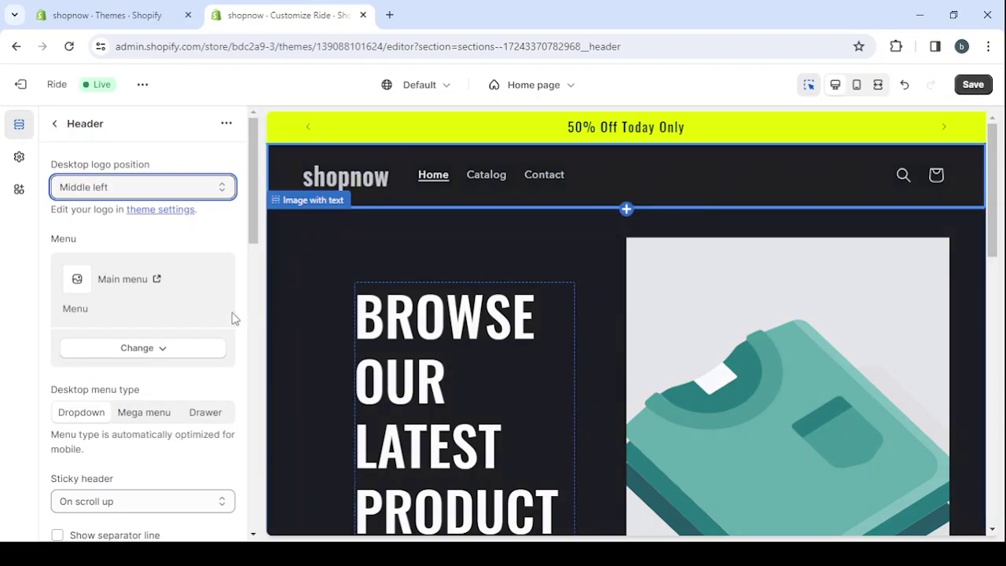
# Set the theme's logo to the free Women's Fashion image of patterned boots against a teal background.
pyautogui.click(19, 162)
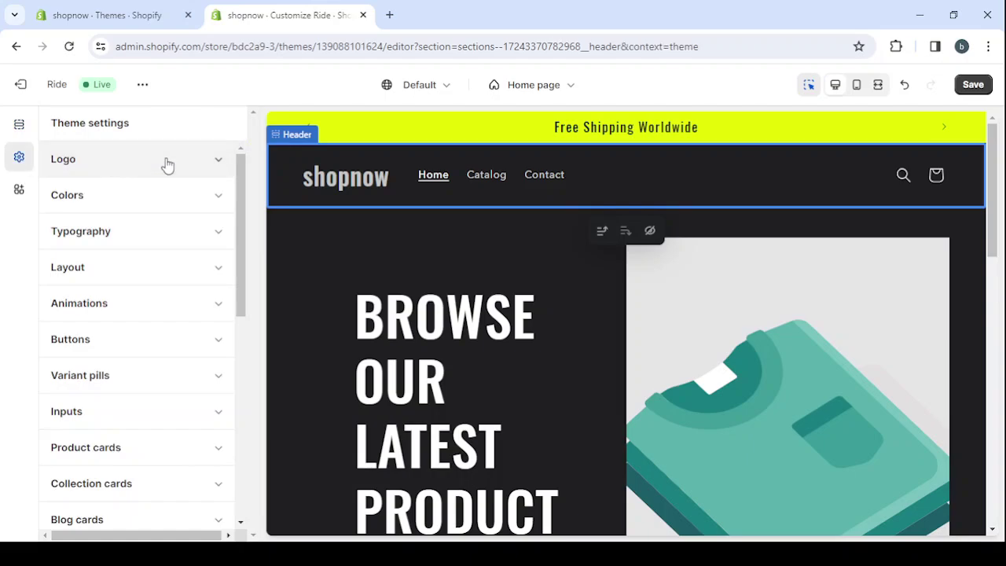
pyautogui.click(167, 161)
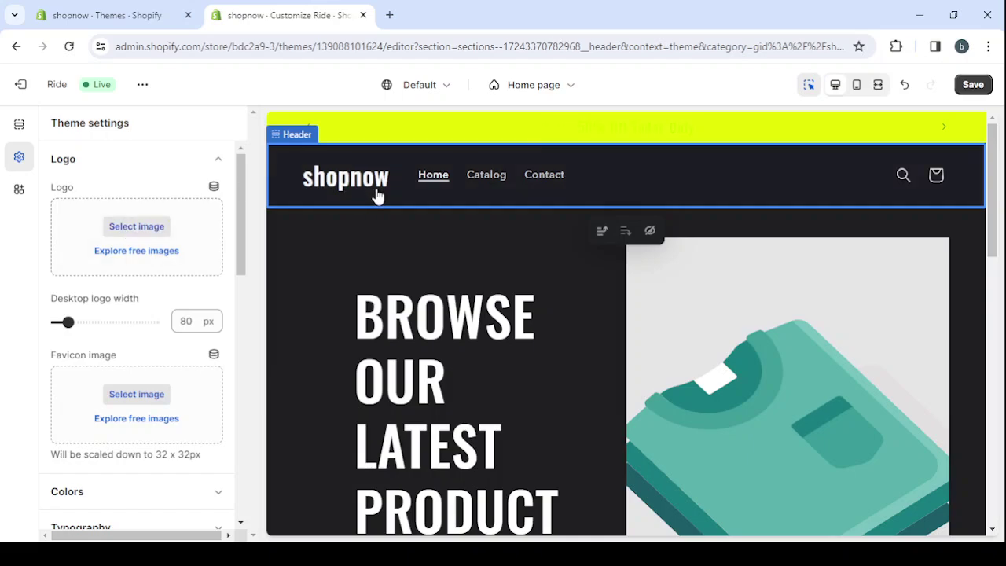
pyautogui.click(130, 251)
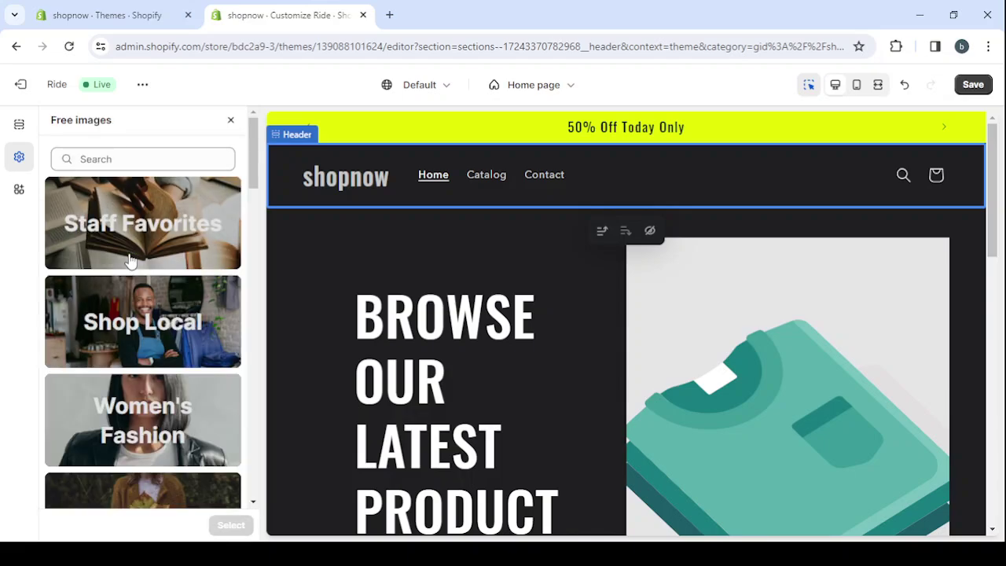
pyautogui.scroll(-2, 135, 307)
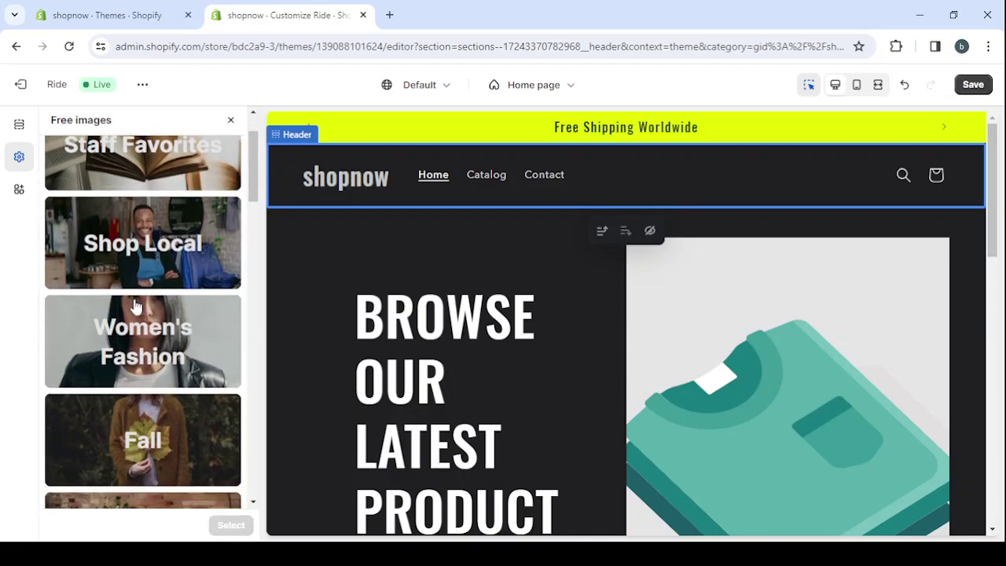
pyautogui.click(149, 330)
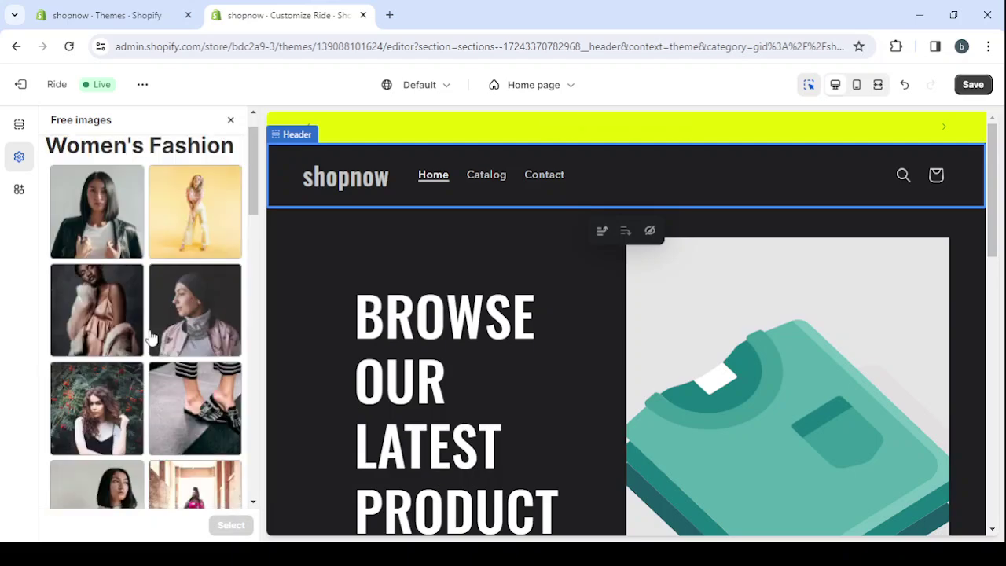
pyautogui.scroll(-6, 152, 337)
pyautogui.scroll(-5, 151, 337)
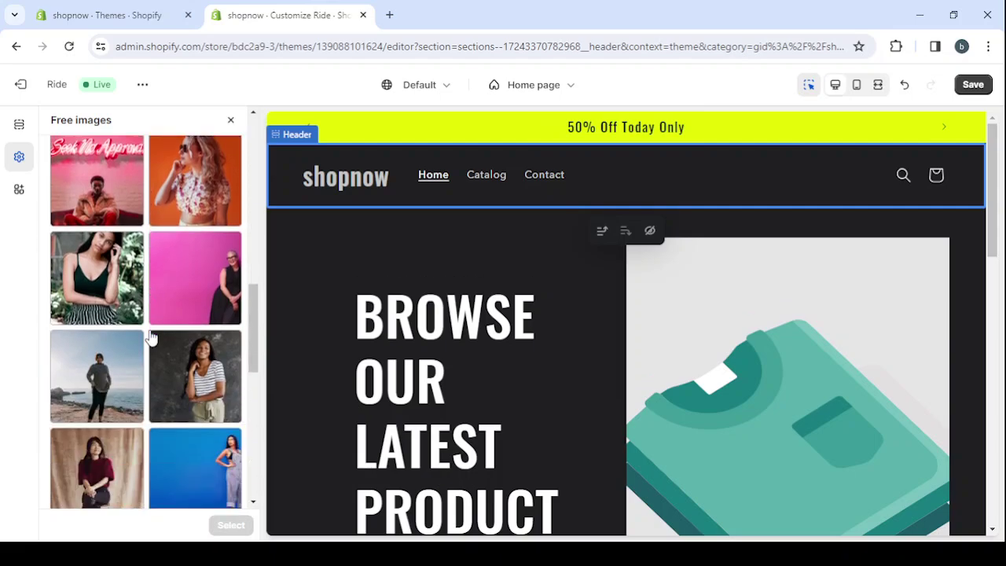
pyautogui.scroll(-5, 151, 337)
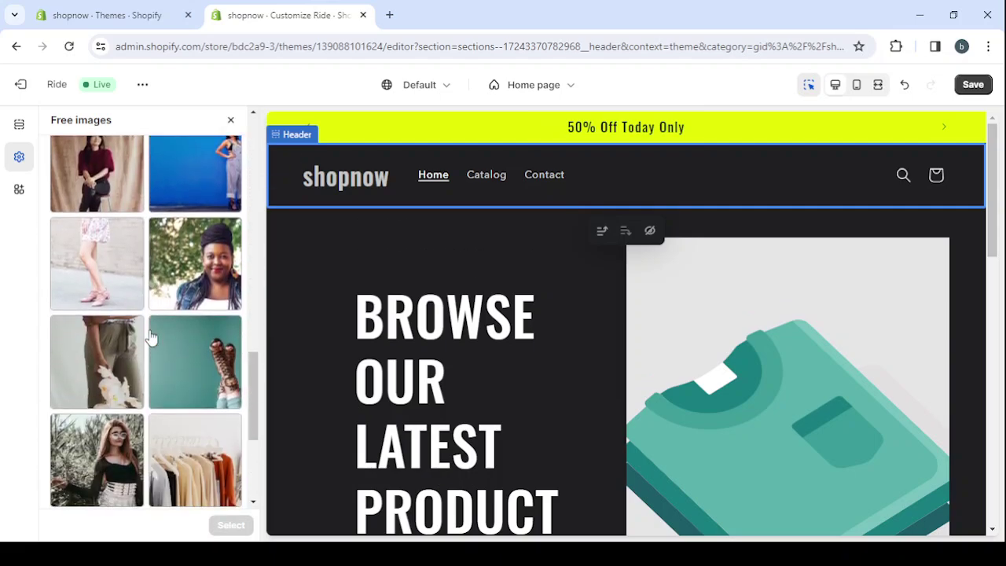
pyautogui.click(195, 220)
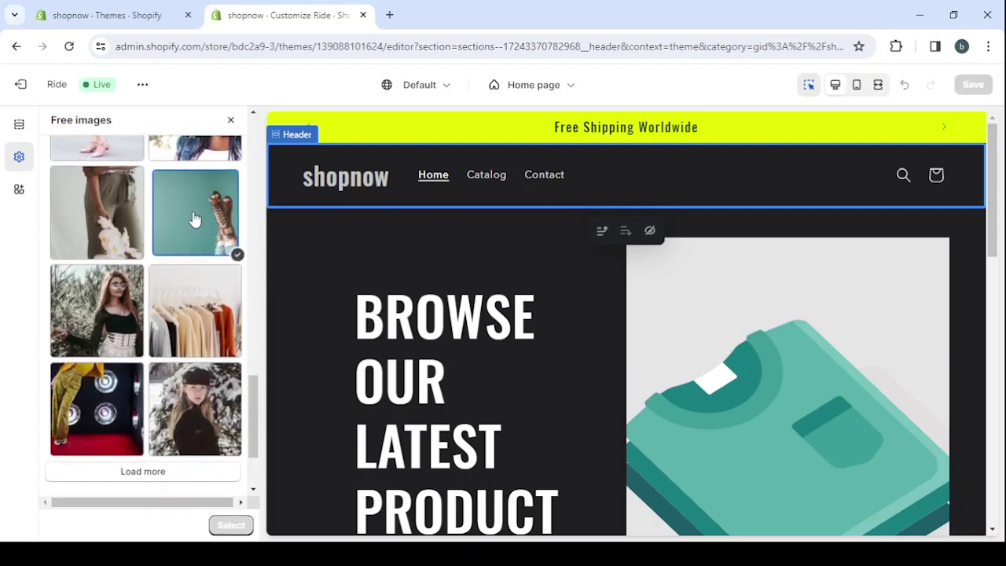
pyautogui.click(230, 525)
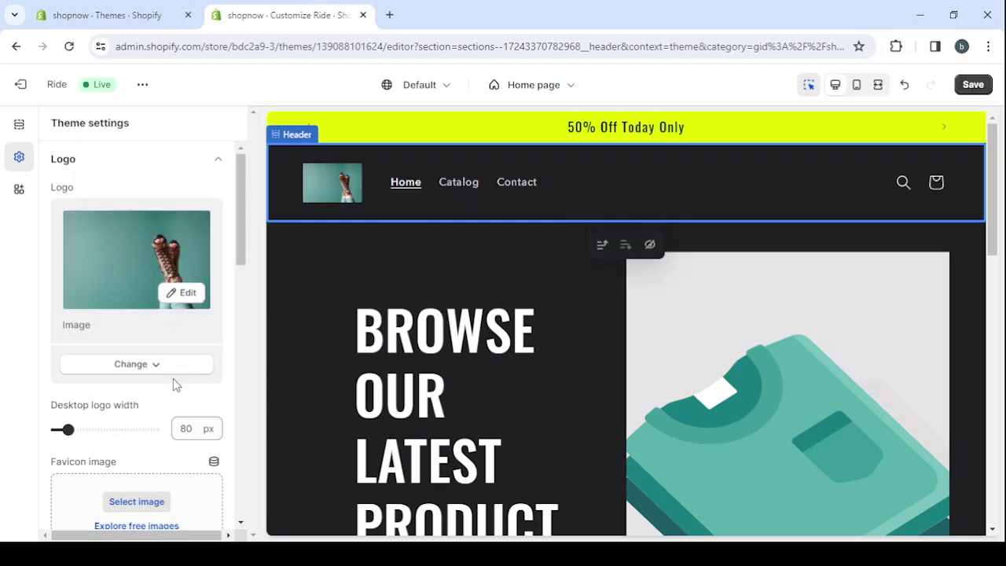
# Try a desktop logo width of 140 px and reduce it to 90 px.
pyautogui.scroll(-1, 140, 403)
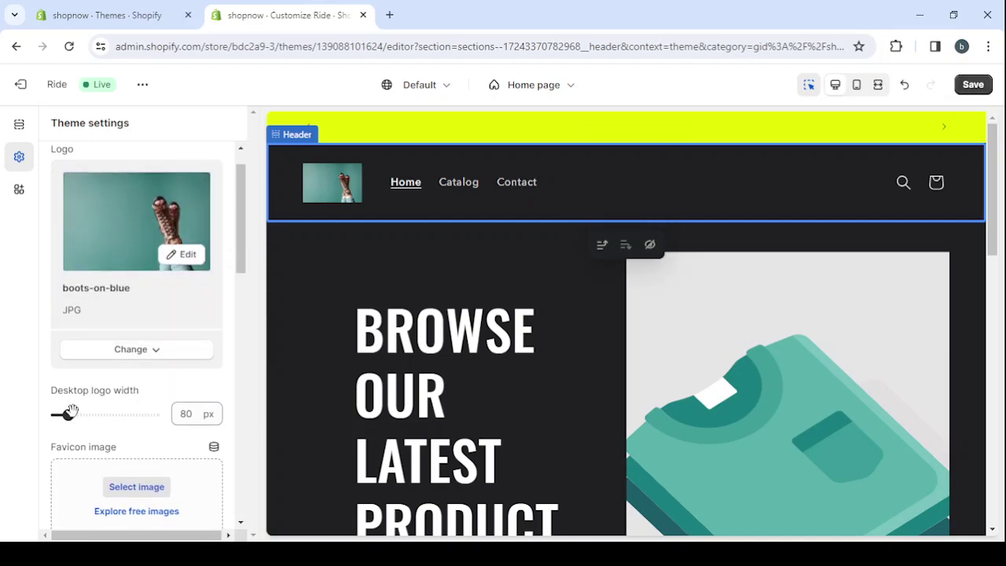
pyautogui.moveTo(68, 415); pyautogui.dragTo(92, 415)
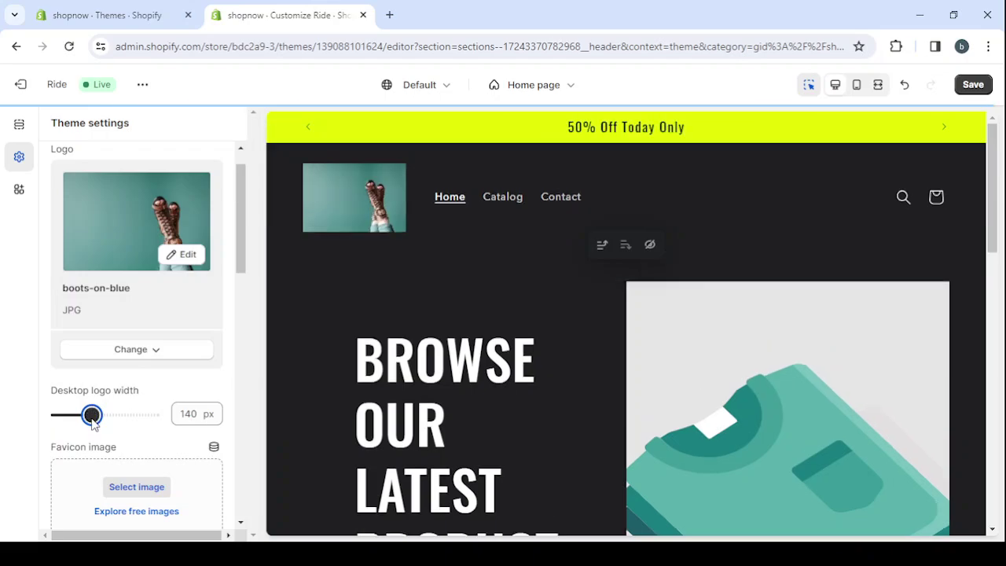
pyautogui.moveTo(91, 415); pyautogui.dragTo(72, 414)
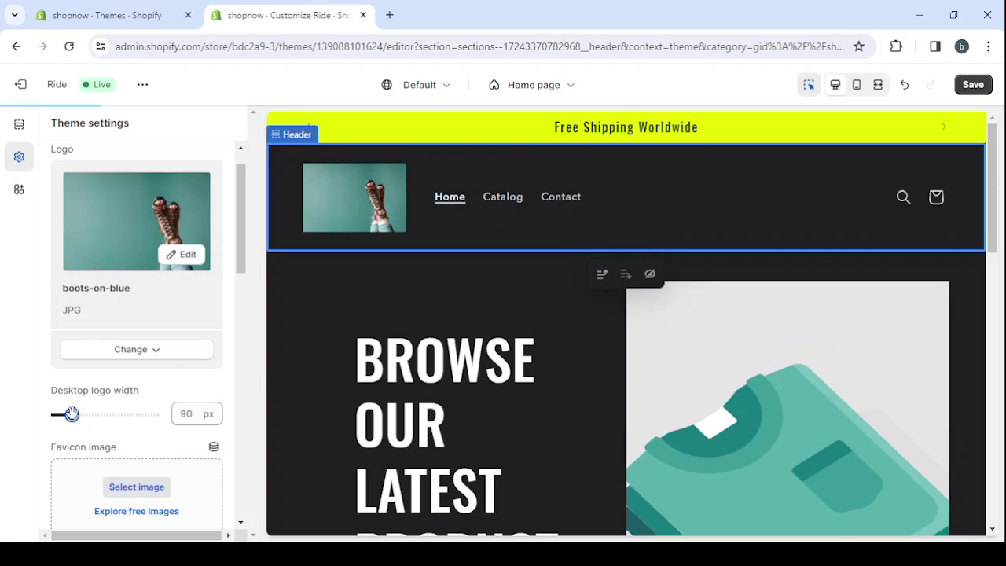